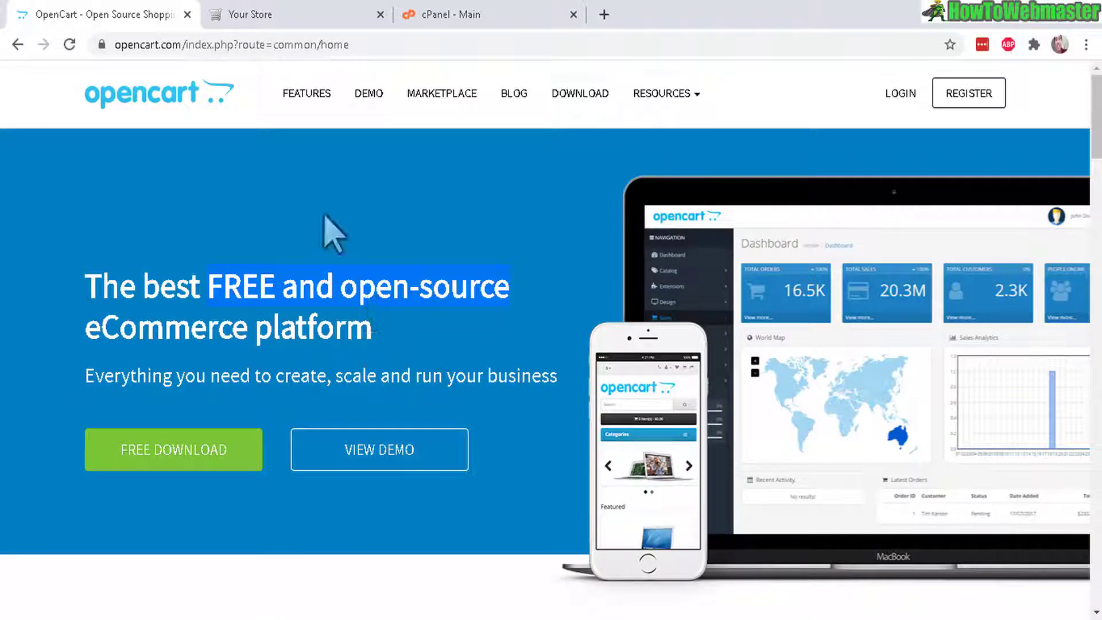
Open the Your Store demo storefront and scroll down to its Featured products.
{"action": "left_click", "coordinate": [259, 12]}
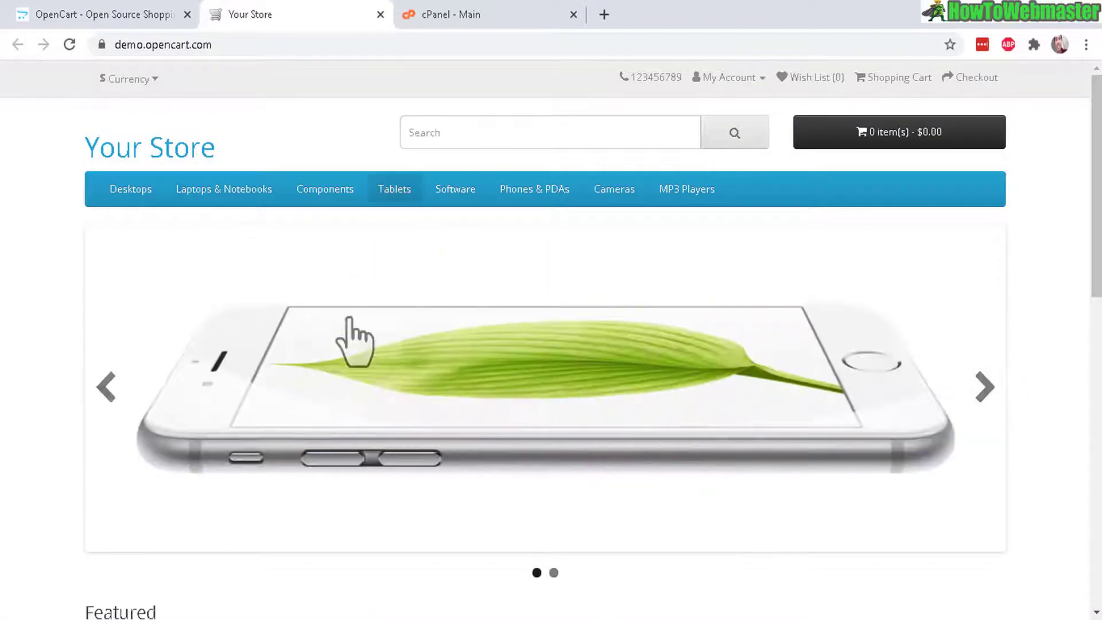
{"action": "left_click_drag", "start_coordinate": [1085, 246], "coordinate": [1098, 388]}
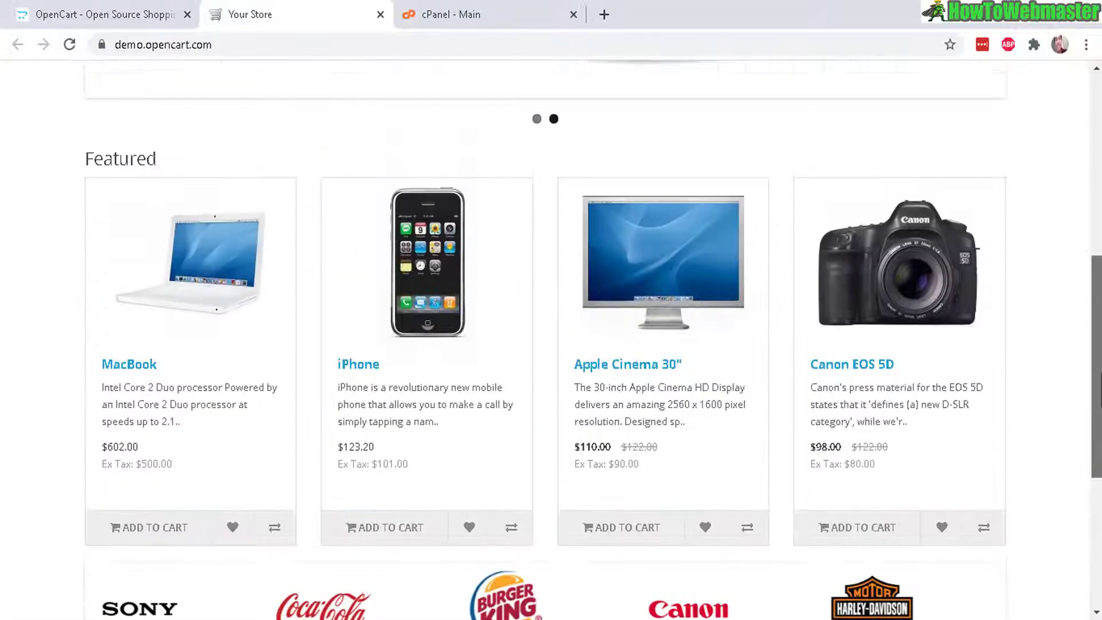
Open the iPhone product page and browse its enlarged product photos.
{"action": "left_click", "coordinate": [445, 285]}
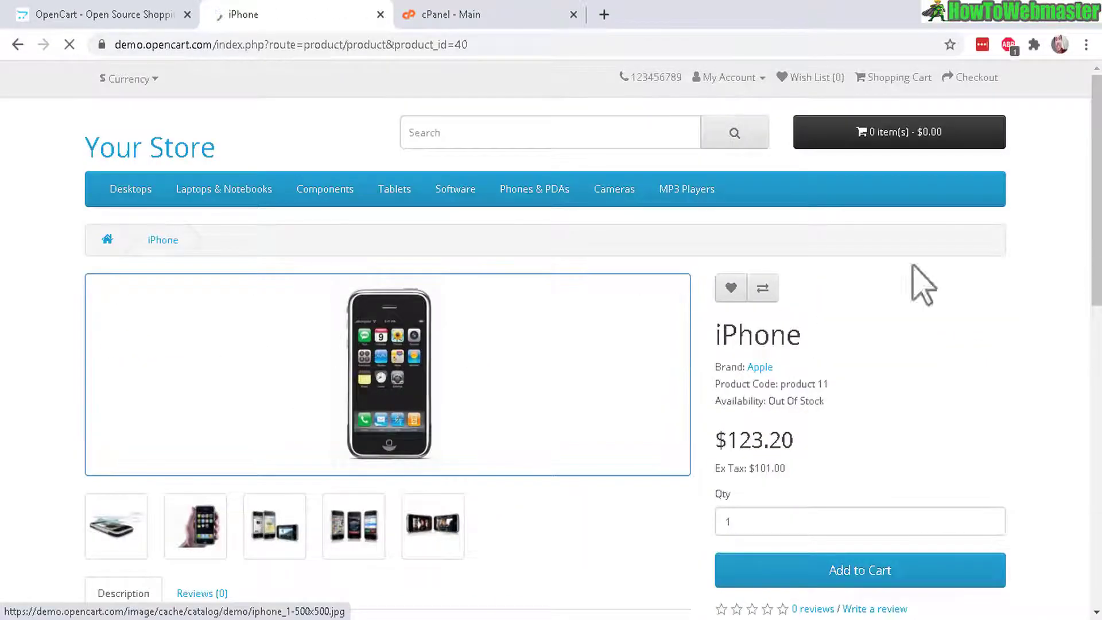
{"action": "mouse_move", "coordinate": [1093, 190]}
{"action": "left_mouse_down"}
{"action": "mouse_move", "coordinate": [1089, 497]}
{"action": "mouse_move", "coordinate": [1096, 189]}
{"action": "left_mouse_up"}
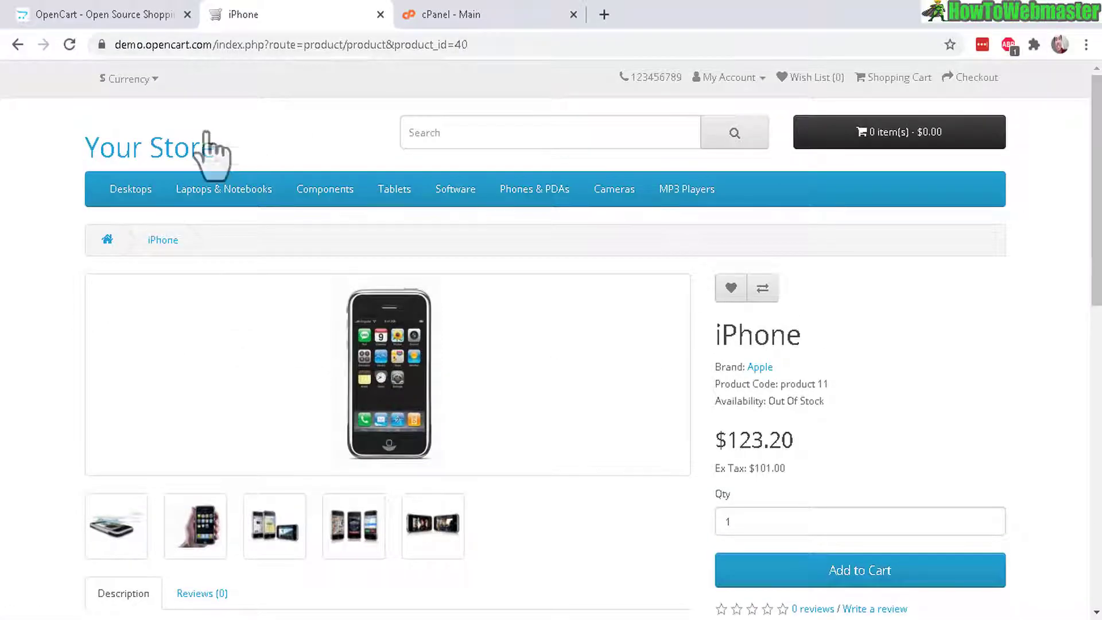
{"action": "left_click", "coordinate": [272, 543]}
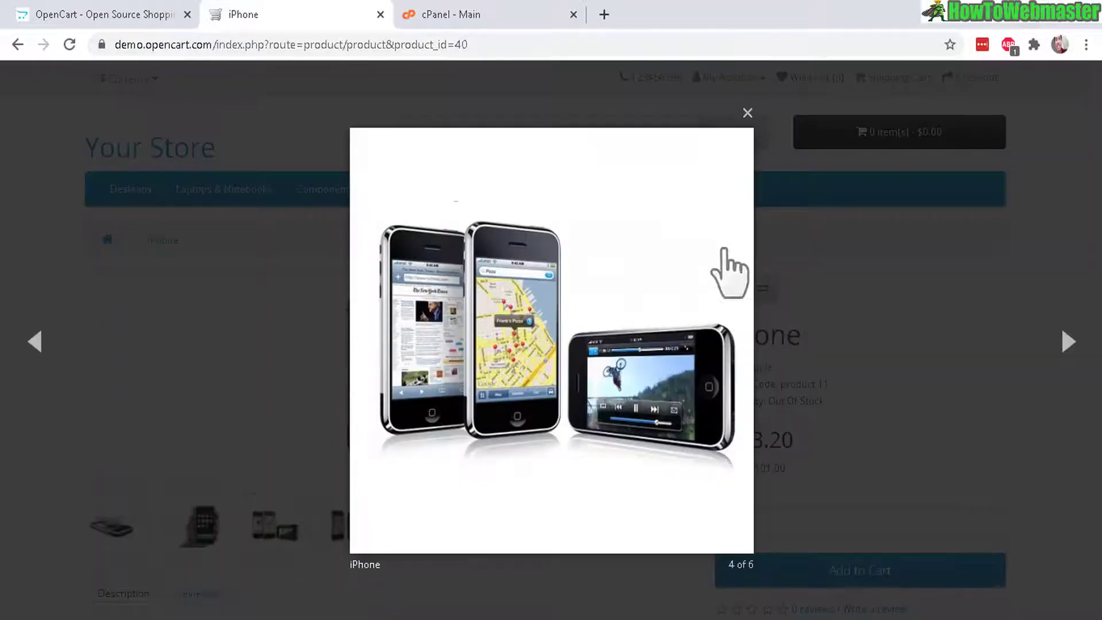
{"action": "left_click", "coordinate": [748, 115]}
{"action": "scroll", "coordinate": [133, 185], "scroll_direction": "down", "scroll_amount": 7}
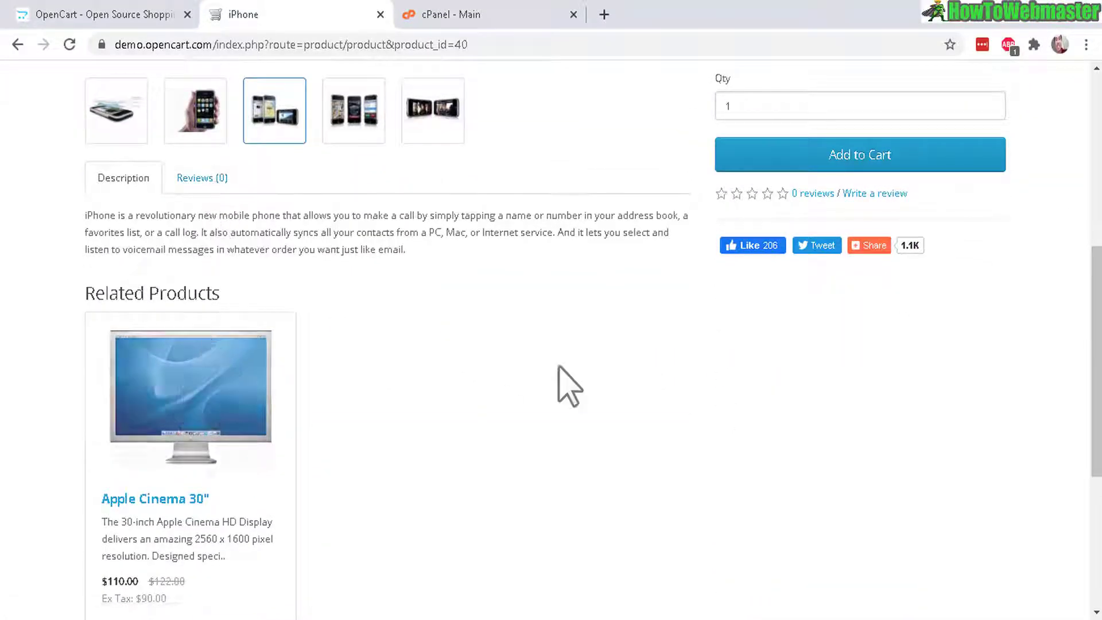
{"action": "scroll", "coordinate": [878, 344], "scroll_direction": "up", "scroll_amount": 6}
Add the iPhone to the cart and go to checkout, highlighting the out-of-stock alert.
{"action": "left_click", "coordinate": [897, 510]}
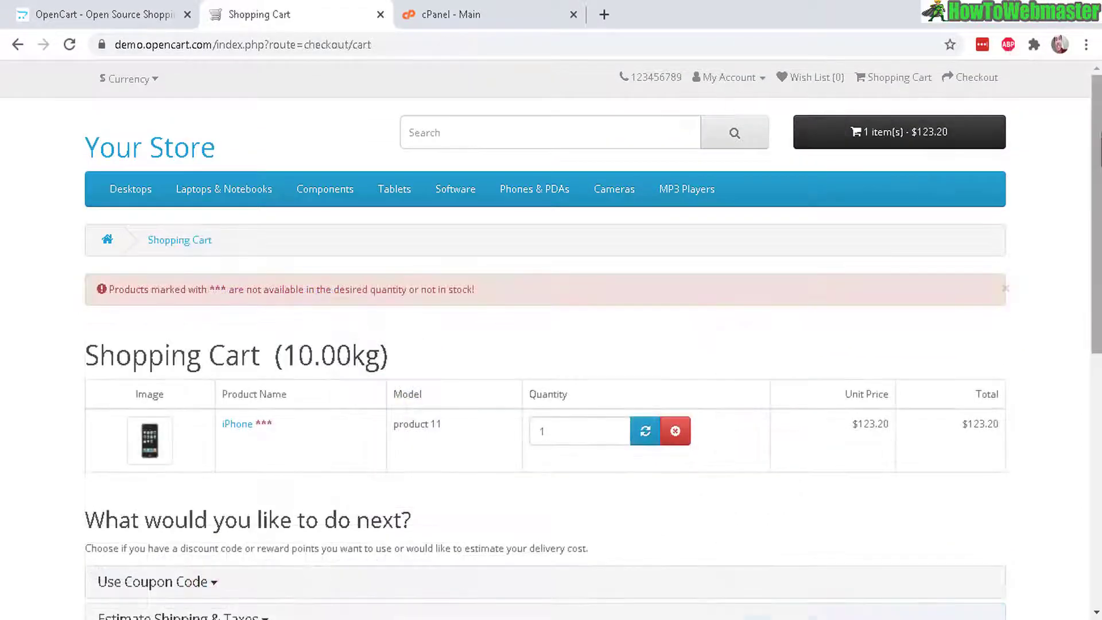
{"action": "scroll", "coordinate": [975, 344], "scroll_direction": "down", "scroll_amount": 8}
{"action": "left_click", "coordinate": [975, 426]}
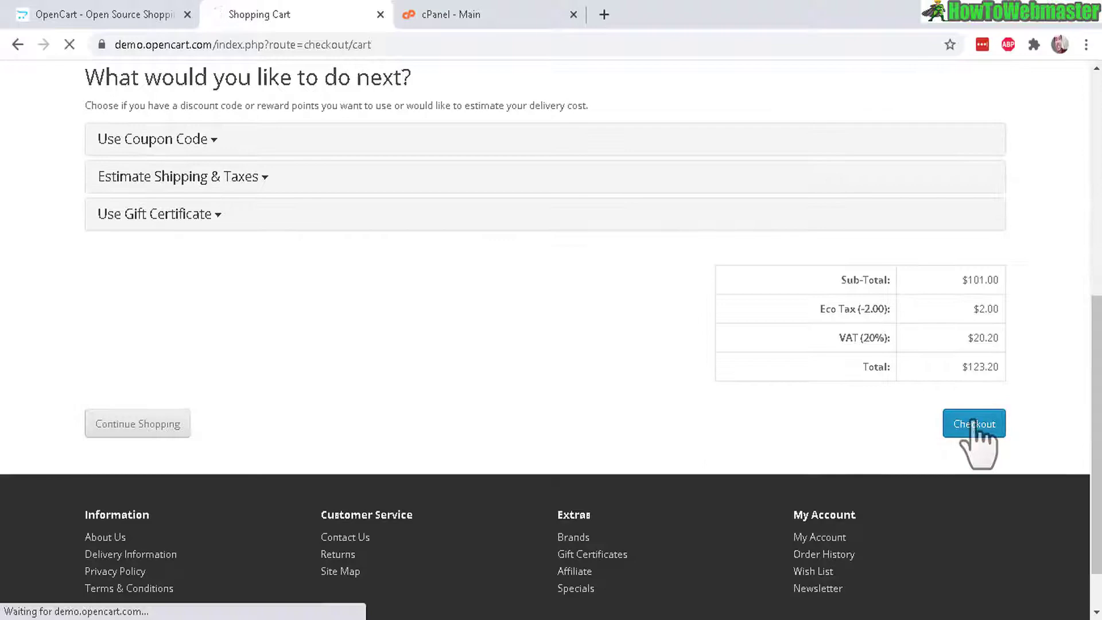
{"action": "scroll", "coordinate": [1093, 324], "scroll_direction": "down", "scroll_amount": 4}
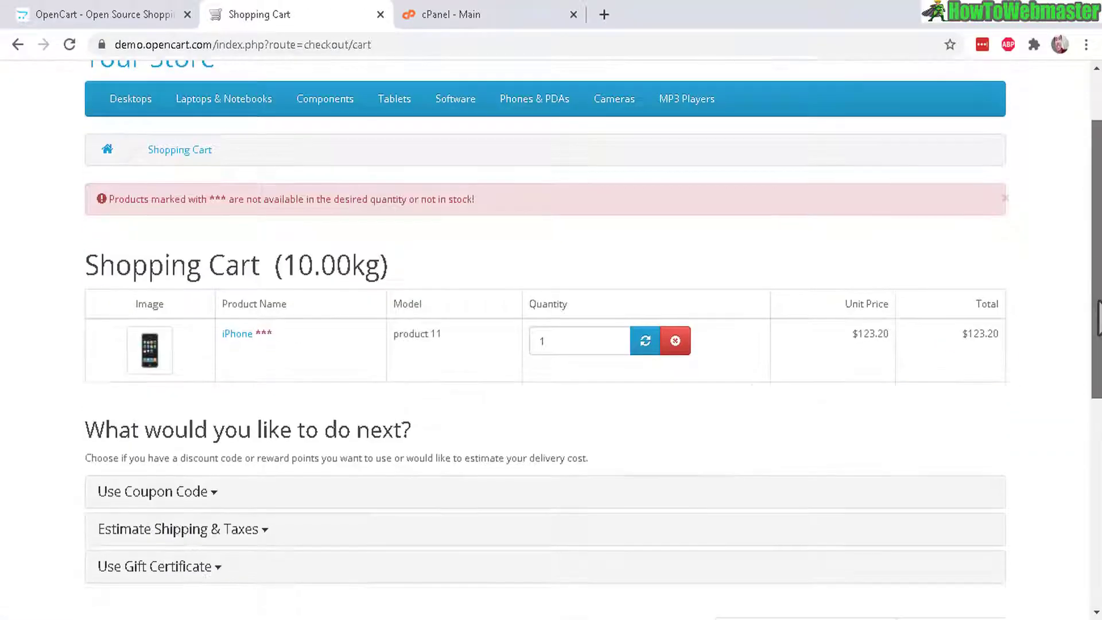
{"action": "scroll", "coordinate": [1093, 313], "scroll_direction": "down", "scroll_amount": 5}
{"action": "scroll", "coordinate": [296, 217], "scroll_direction": "up", "scroll_amount": 7}
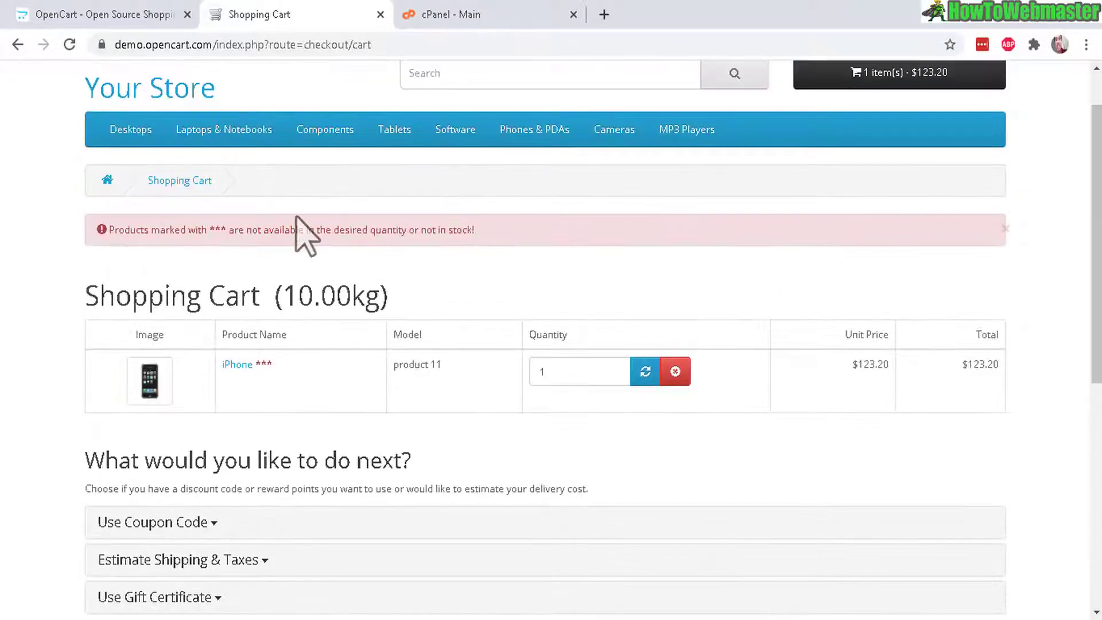
{"action": "left_click_drag", "start_coordinate": [232, 230], "coordinate": [475, 230]}
Switch to the Bluehost cPanel and scroll down to the Softaculous Apps Installer section.
{"action": "left_click", "coordinate": [455, 18]}
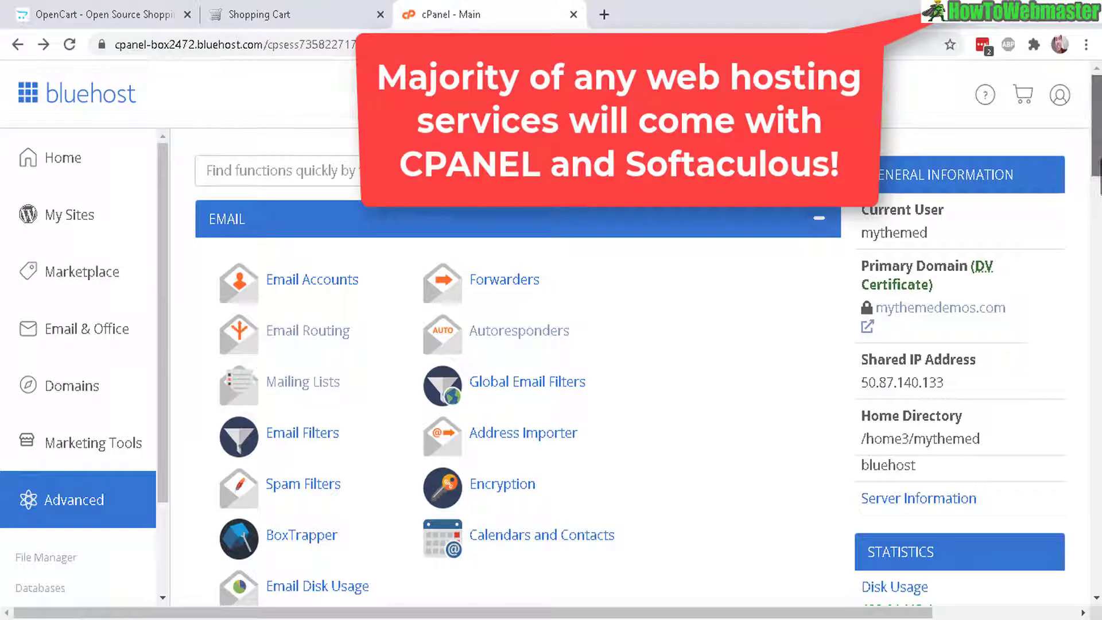
{"action": "scroll", "coordinate": [227, 507], "scroll_direction": "down", "scroll_amount": 1}
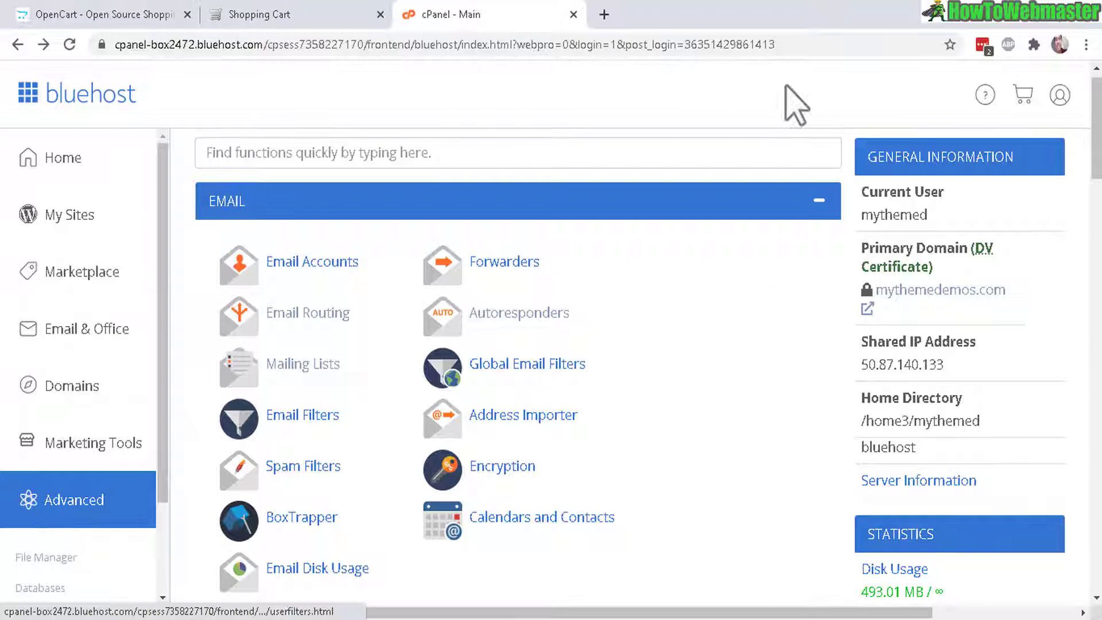
{"action": "scroll", "coordinate": [905, 239], "scroll_direction": "down", "scroll_amount": 8}
{"action": "scroll", "coordinate": [905, 239], "scroll_direction": "up", "scroll_amount": 6}
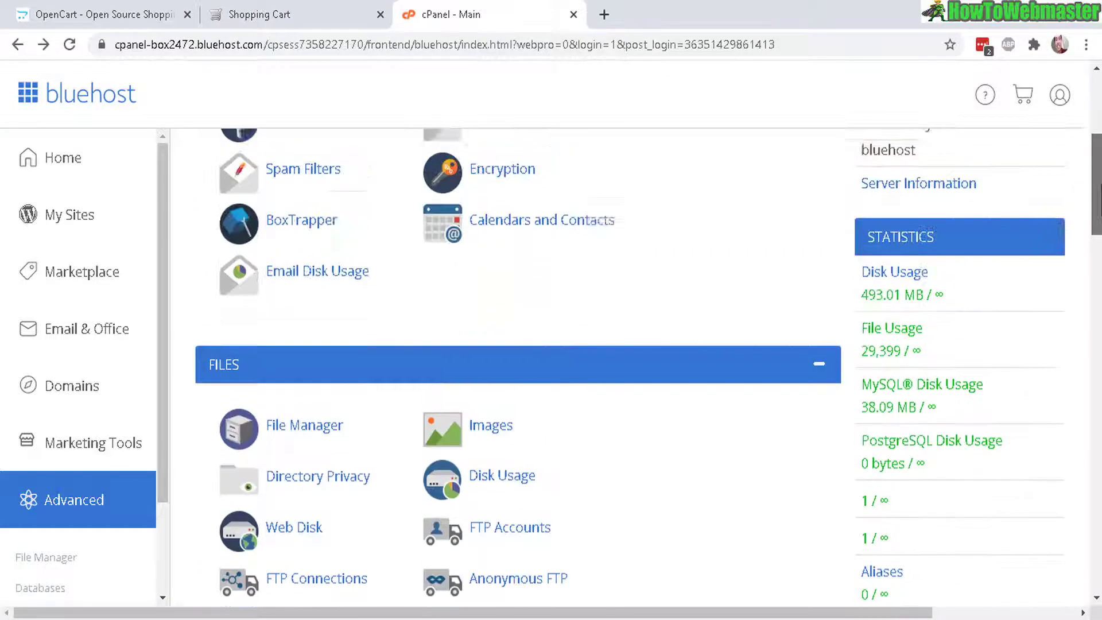
{"action": "scroll", "coordinate": [905, 238], "scroll_direction": "down", "scroll_amount": 1}
{"action": "scroll", "coordinate": [905, 239], "scroll_direction": "down", "scroll_amount": 15}
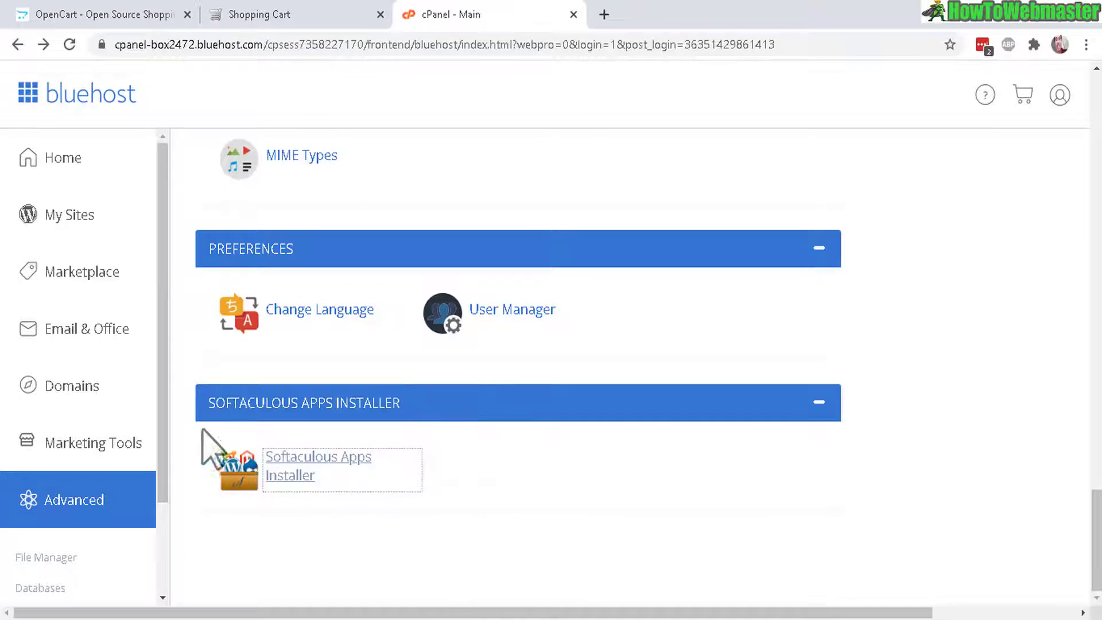
In Softaculous, search 'opencart', open the OpenCart script page and start a new install.
{"action": "left_click", "coordinate": [317, 466]}
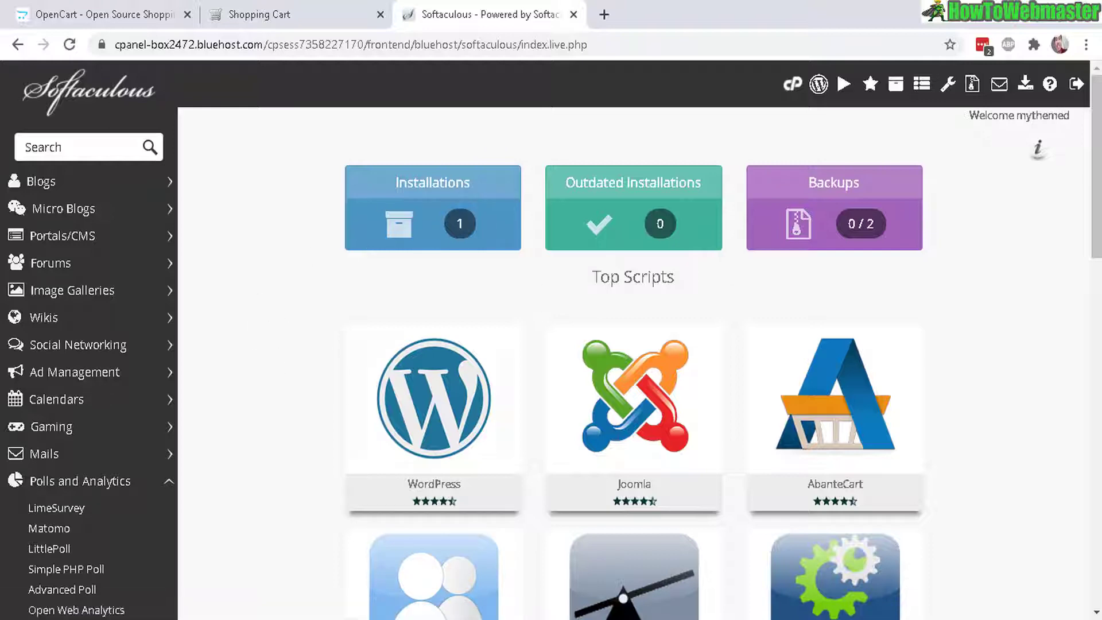
{"action": "left_click", "coordinate": [69, 148]}
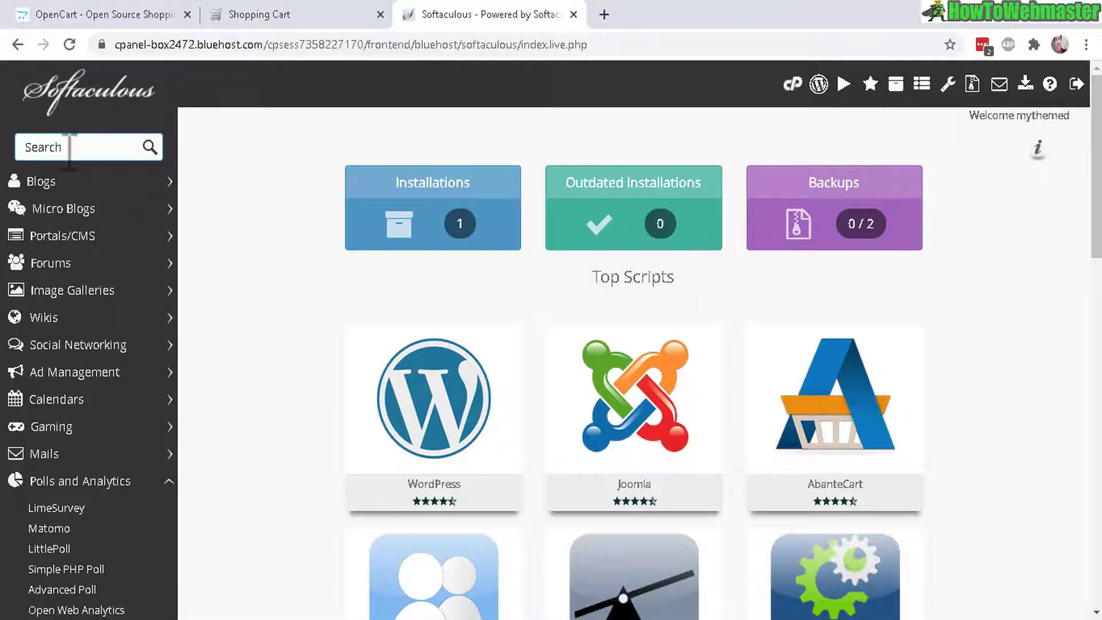
{"action": "type", "text": "opencart"}
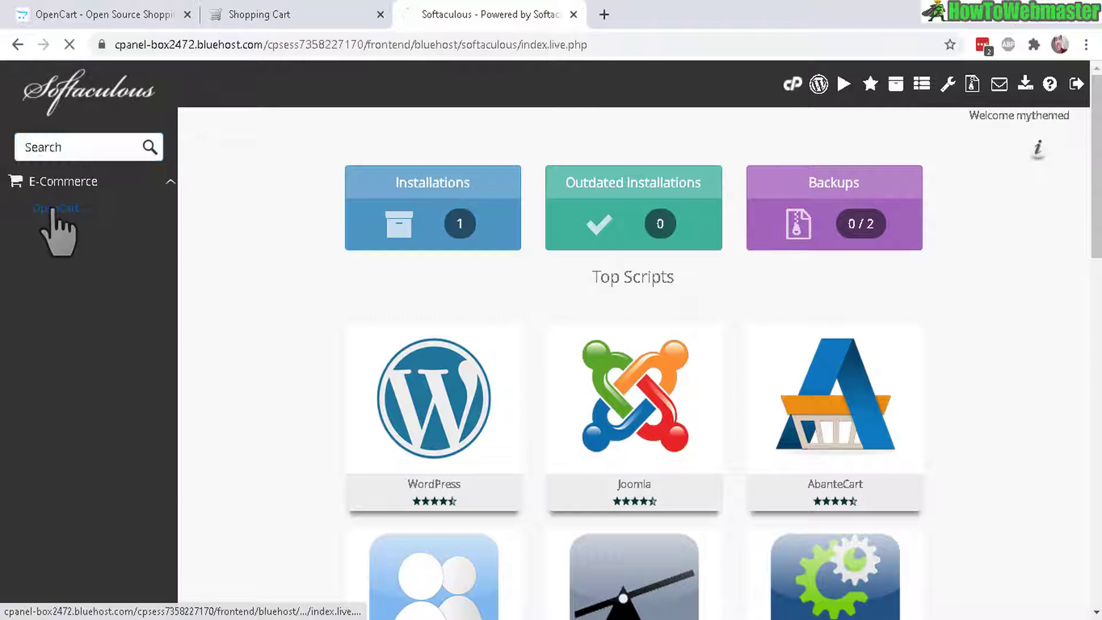
{"action": "left_click", "coordinate": [55, 208]}
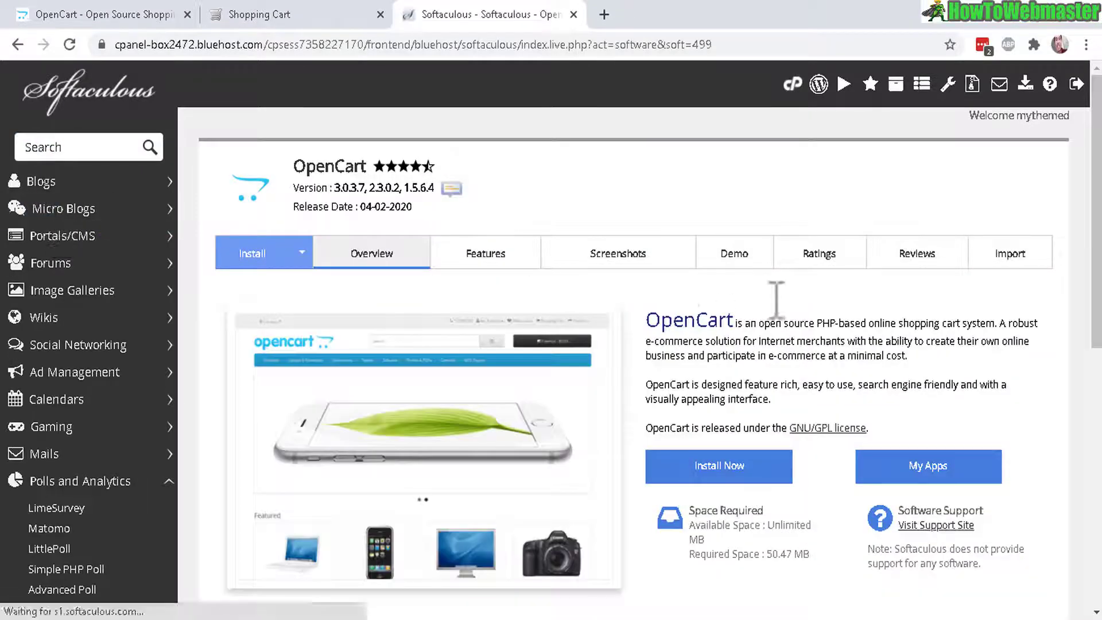
{"action": "scroll", "coordinate": [774, 298], "scroll_direction": "down", "scroll_amount": 3}
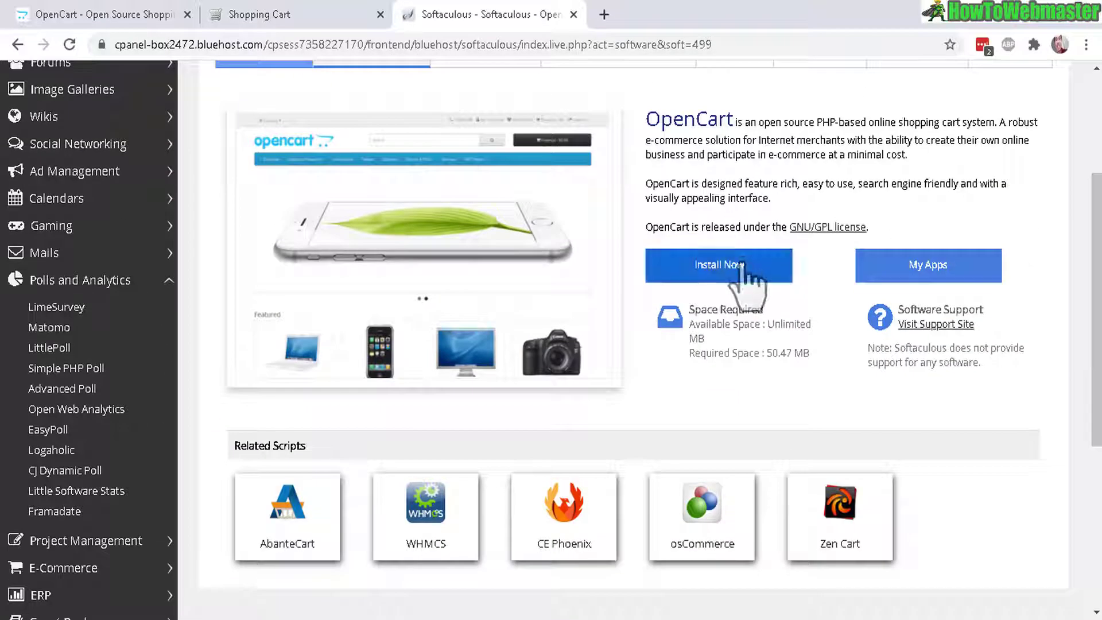
{"action": "left_click", "coordinate": [741, 265]}
Set the install domain to demo.capital and the install directory to opencart.
{"action": "left_click", "coordinate": [848, 235]}
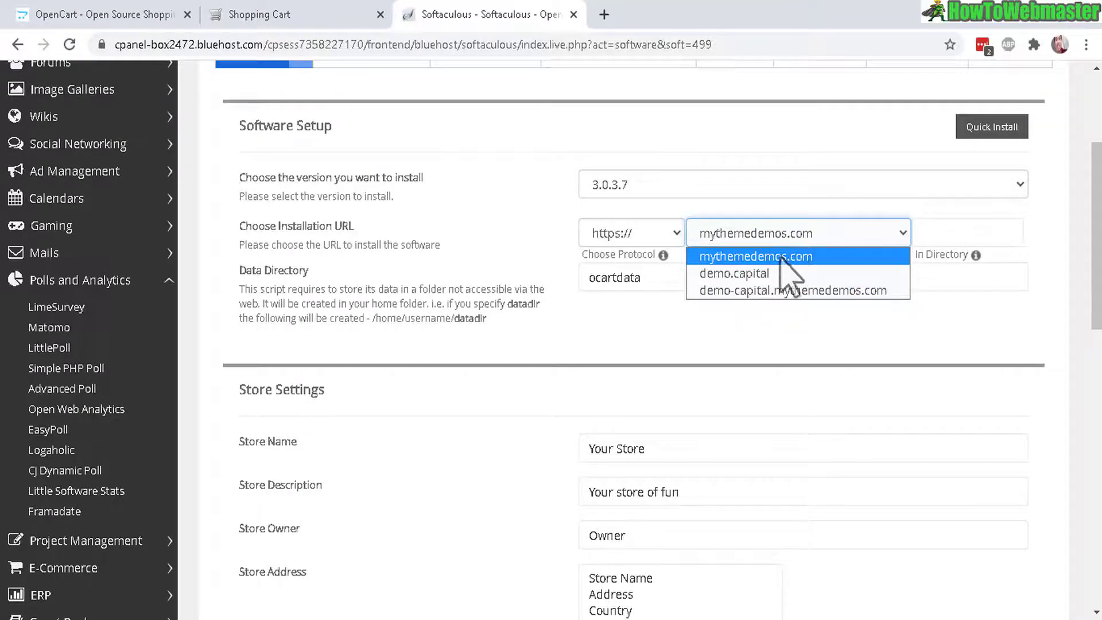
{"action": "left_click", "coordinate": [729, 275]}
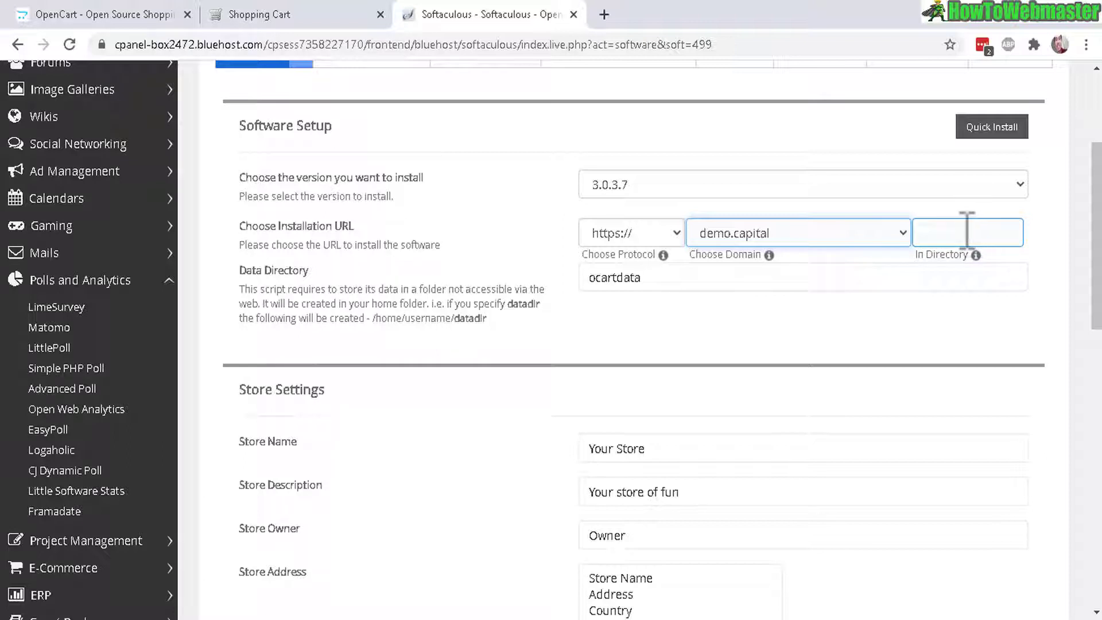
{"action": "left_click", "coordinate": [725, 284]}
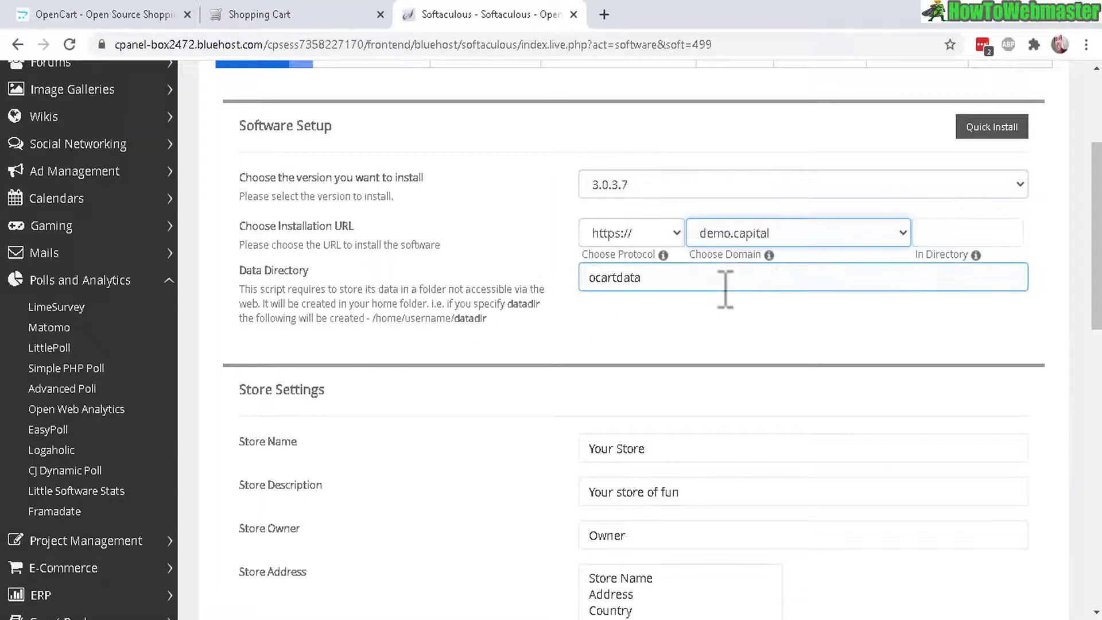
{"action": "left_click", "coordinate": [924, 242]}
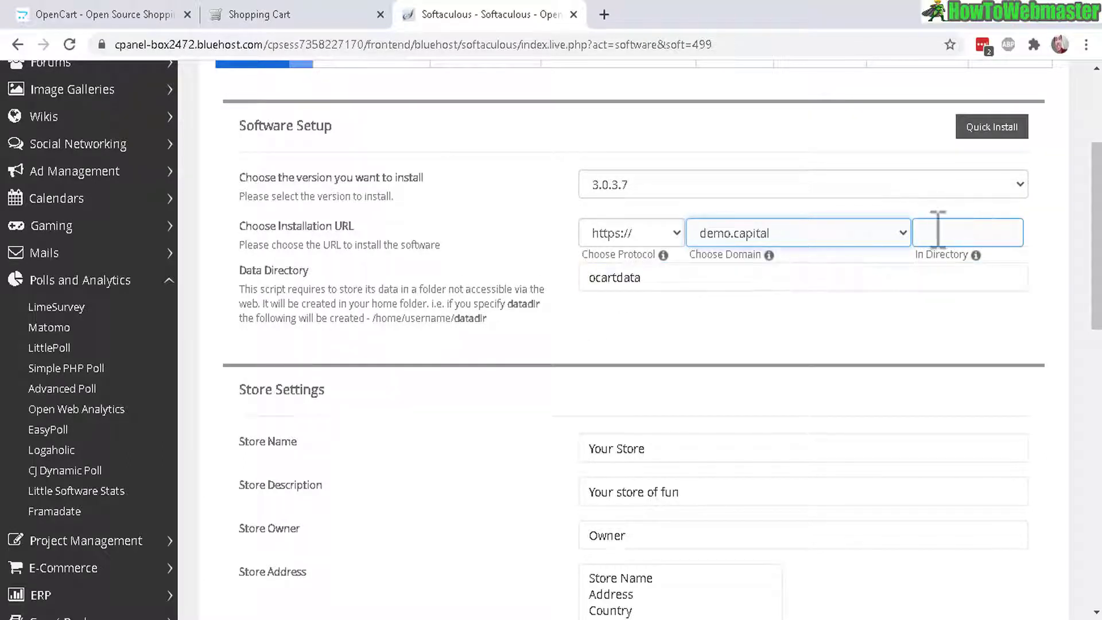
{"action": "left_click", "coordinate": [798, 247]}
{"action": "left_click", "coordinate": [970, 232]}
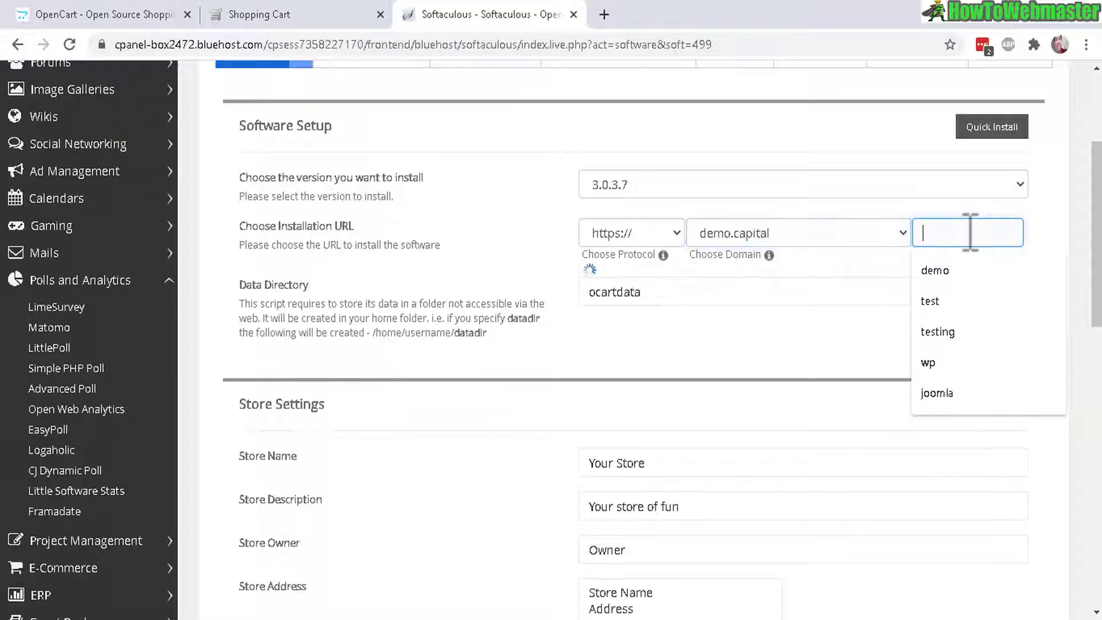
{"action": "type", "text": "opencart"}
Review the store and admin fields and expand the Advanced Options database settings.
{"action": "scroll", "coordinate": [960, 284], "scroll_direction": "down", "scroll_amount": 5}
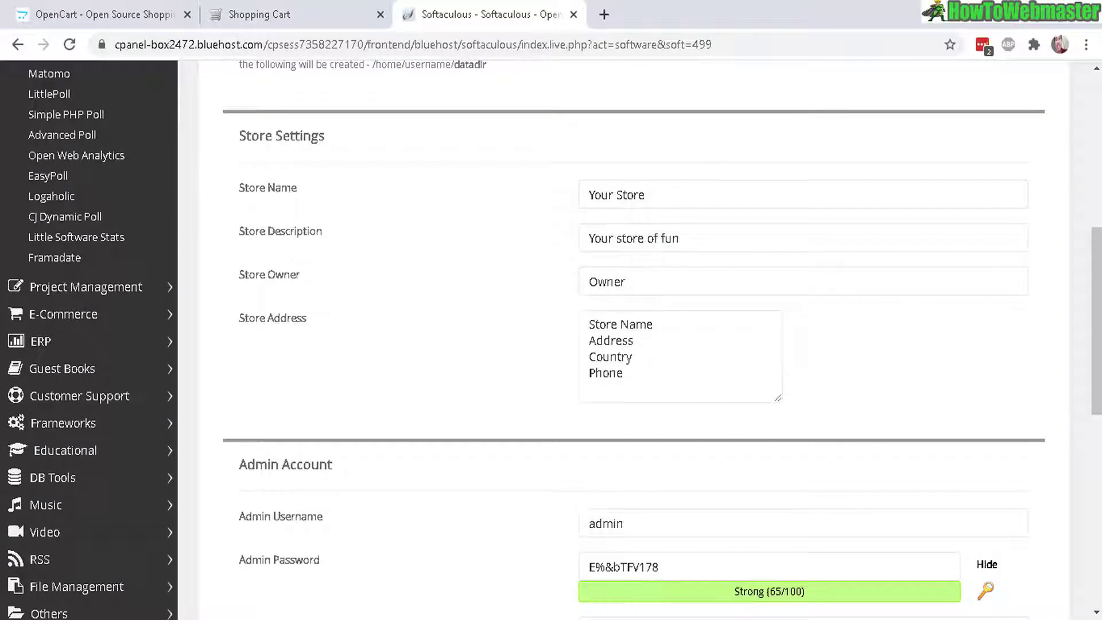
{"action": "scroll", "coordinate": [1097, 378], "scroll_direction": "down", "scroll_amount": 3}
{"action": "scroll", "coordinate": [1097, 367], "scroll_direction": "down", "scroll_amount": 7}
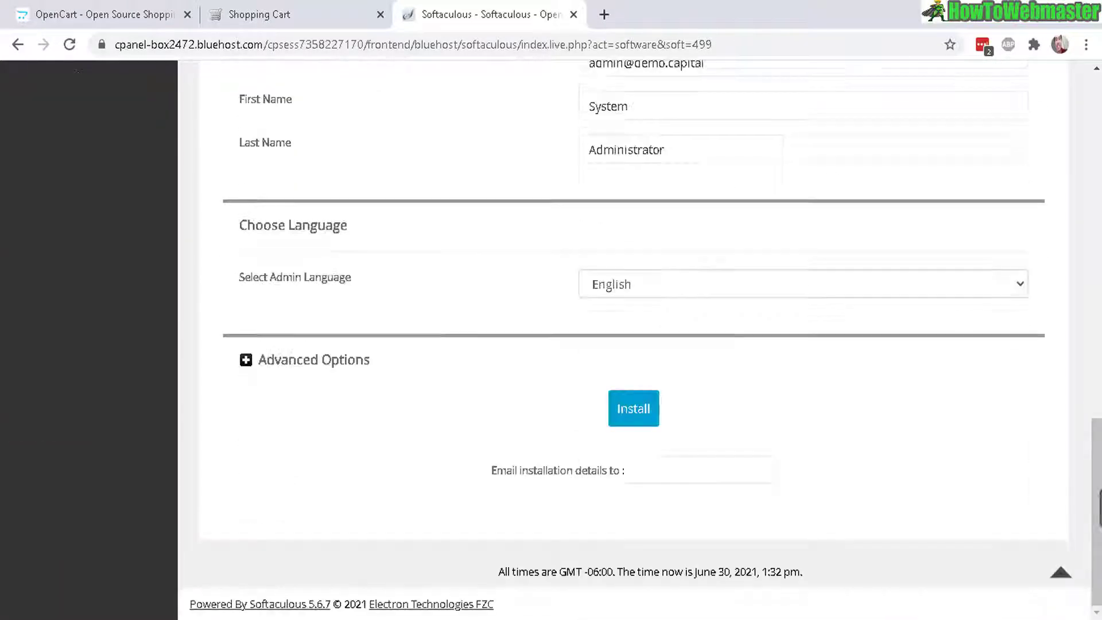
{"action": "scroll", "coordinate": [1097, 367], "scroll_direction": "up", "scroll_amount": 7}
{"action": "scroll", "coordinate": [546, 319], "scroll_direction": "down", "scroll_amount": 1}
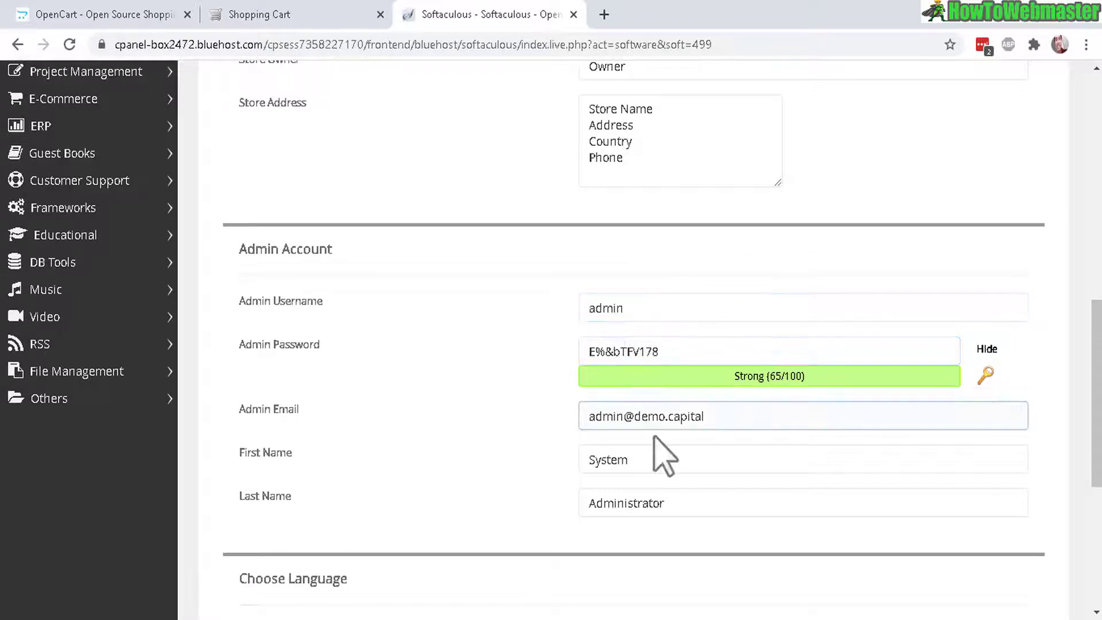
{"action": "scroll", "coordinate": [526, 167], "scroll_direction": "down", "scroll_amount": 5}
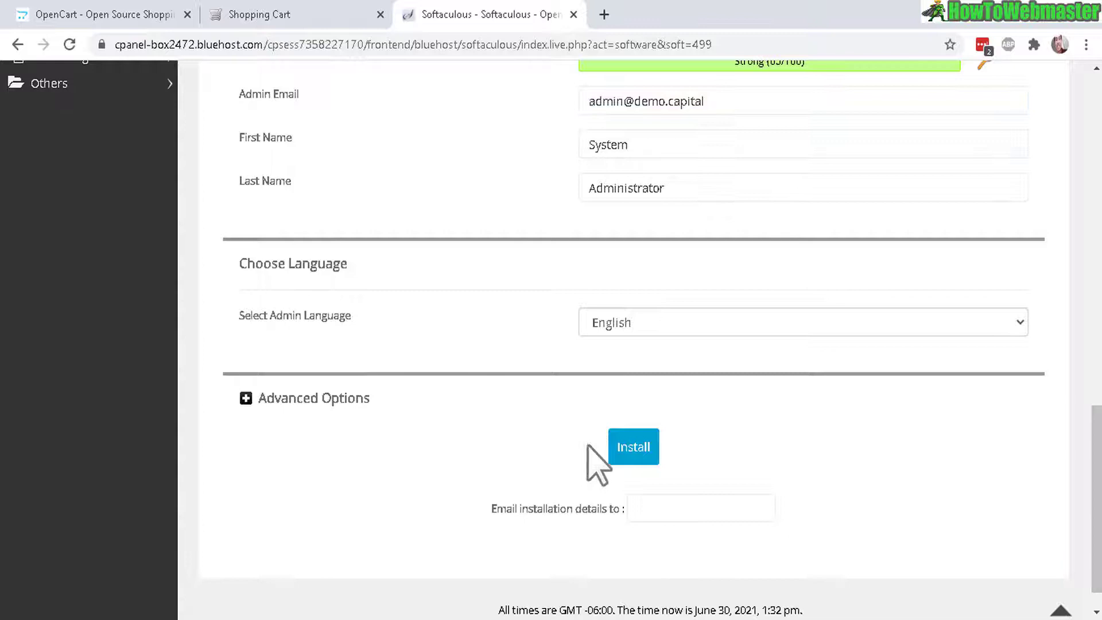
{"action": "left_click", "coordinate": [247, 399]}
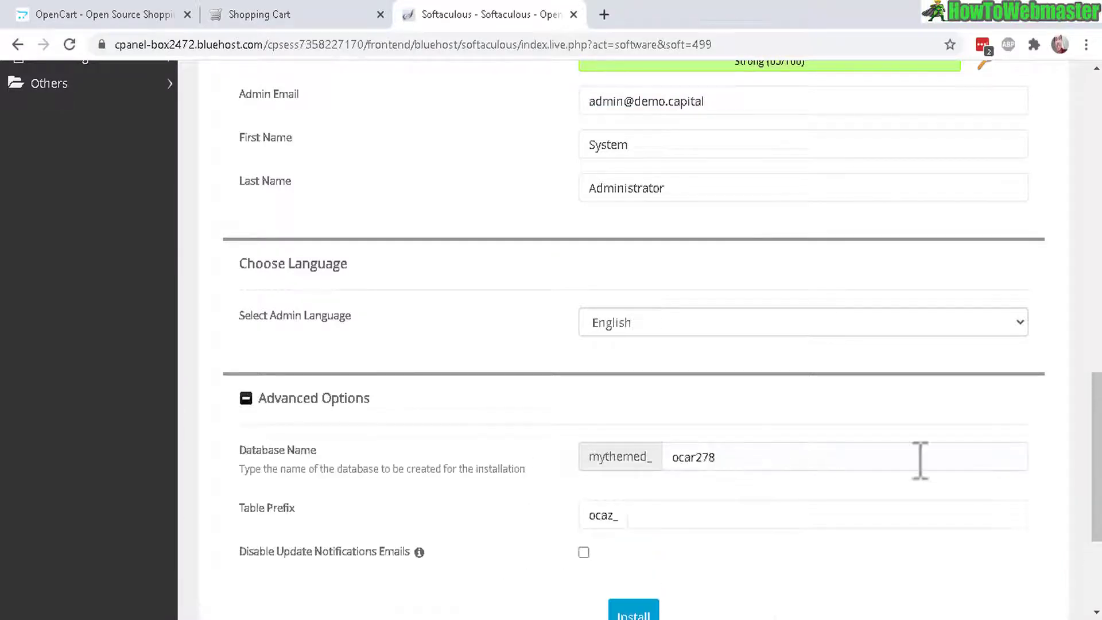
{"action": "scroll", "coordinate": [1013, 428], "scroll_direction": "down", "scroll_amount": 4}
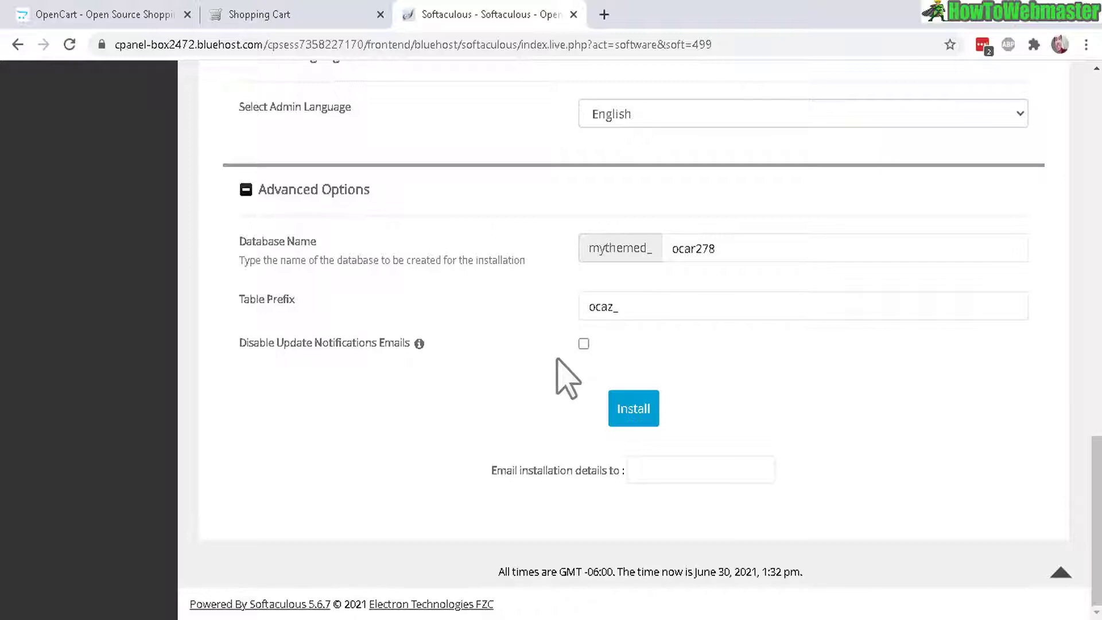
Install OpenCart, then view the new demo.capital/opencart storefront in a separate tab.
{"action": "left_click", "coordinate": [647, 425]}
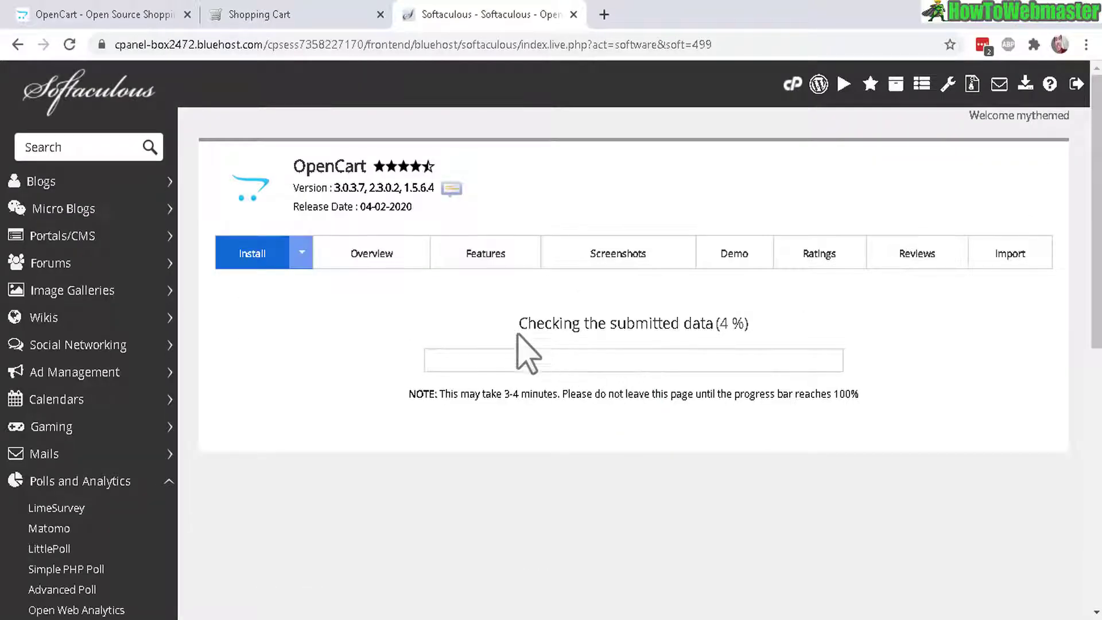
{"action": "left_click_drag", "start_coordinate": [517, 335], "coordinate": [787, 349]}
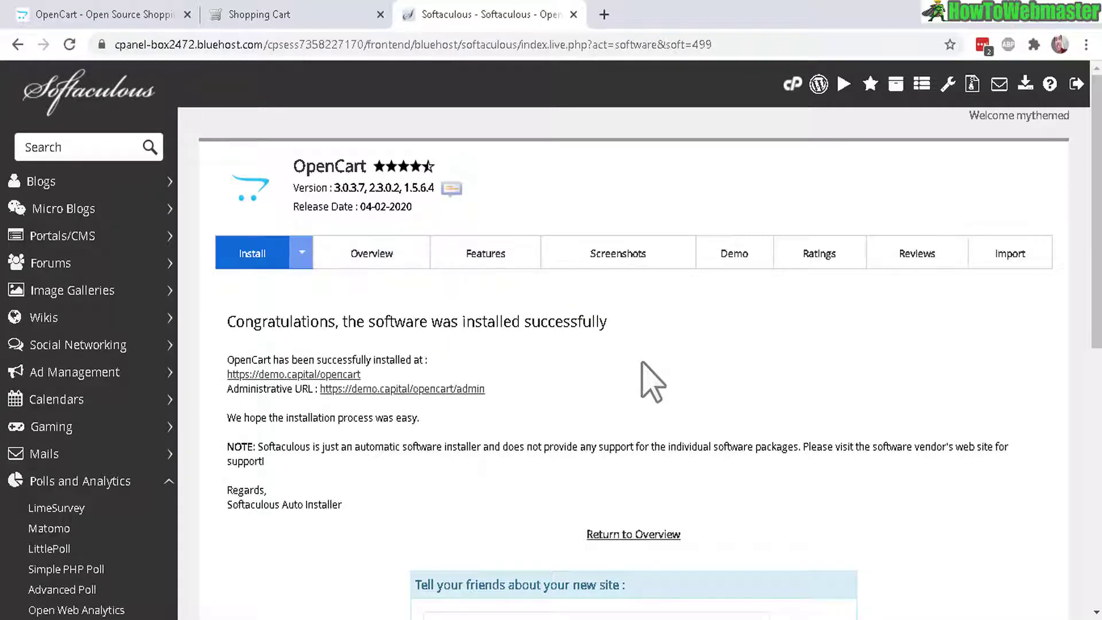
{"action": "right_click", "coordinate": [299, 374]}
{"action": "left_click", "coordinate": [333, 387]}
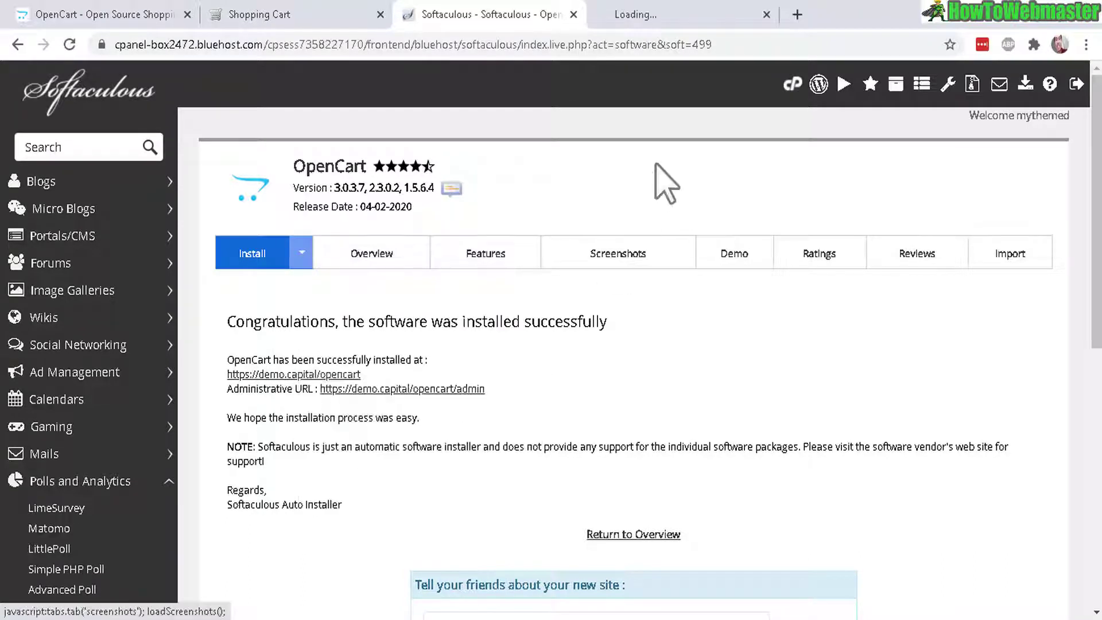
{"action": "left_click", "coordinate": [655, 18]}
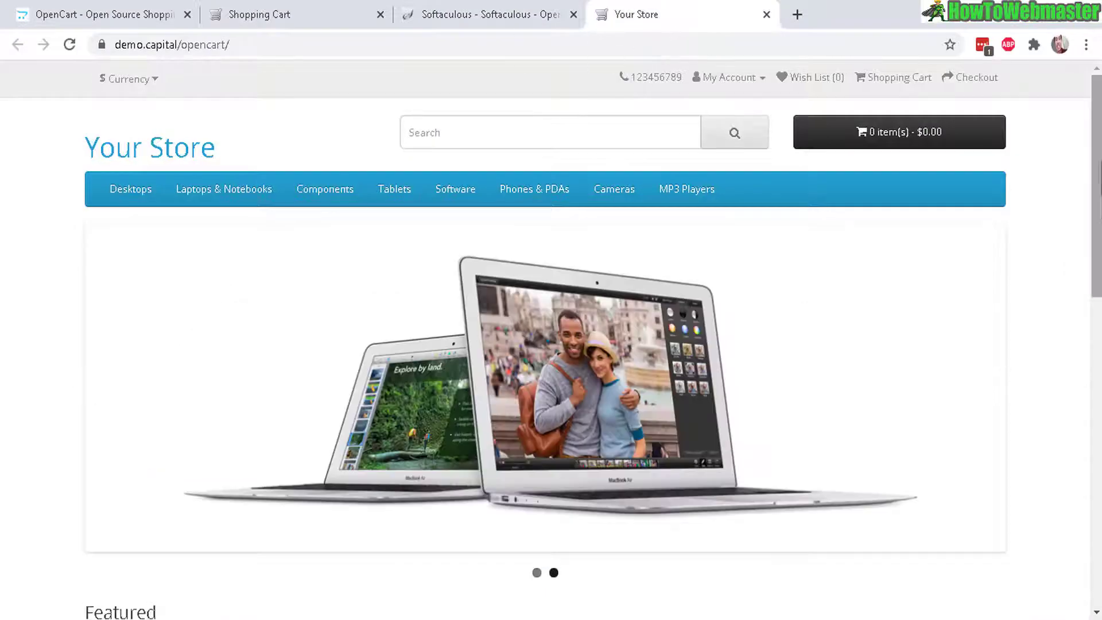
{"action": "scroll", "coordinate": [551, 344], "scroll_direction": "down", "scroll_amount": 15}
{"action": "scroll", "coordinate": [551, 344], "scroll_direction": "up", "scroll_amount": 15}
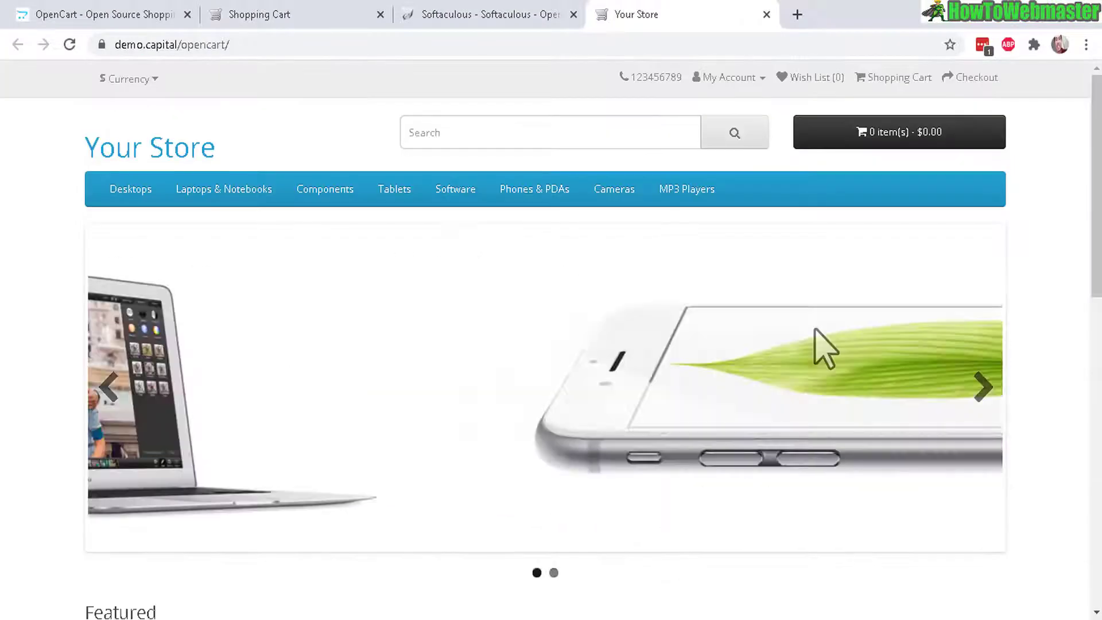
{"action": "left_click", "coordinate": [454, 17]}
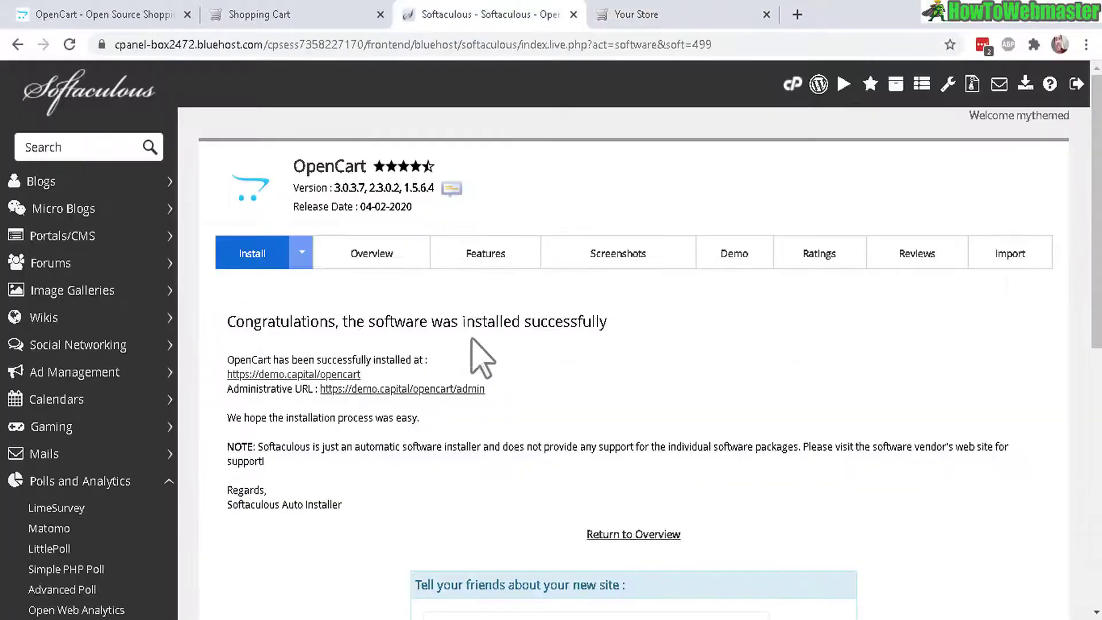
Open the OpenCart admin via the Administrative URL and go to Catalog > Products.
{"action": "left_click", "coordinate": [420, 390]}
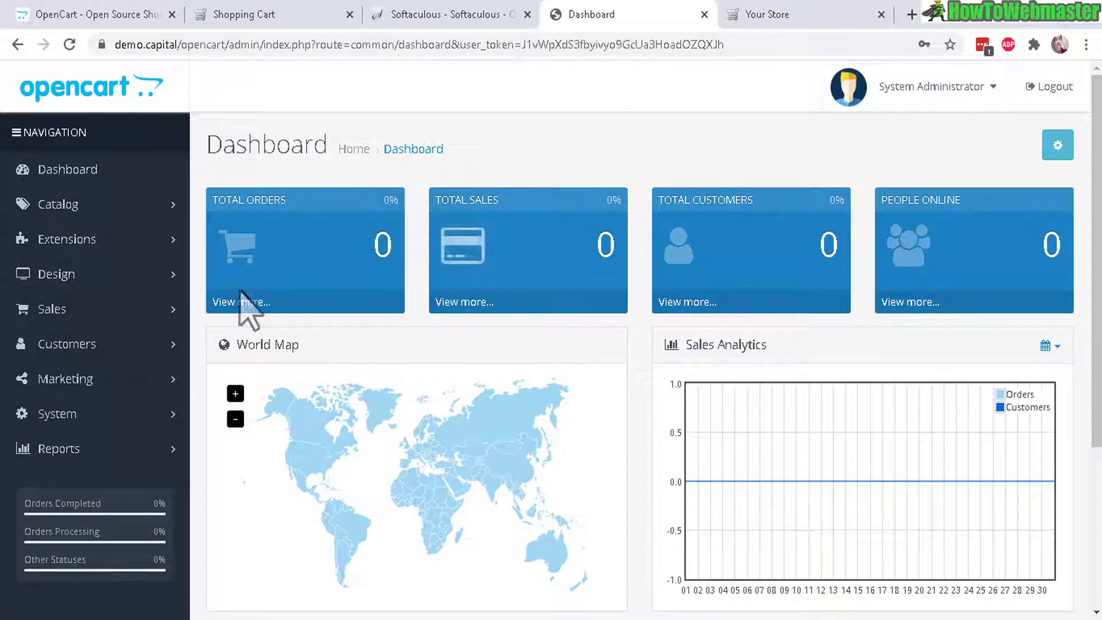
{"action": "scroll", "coordinate": [246, 298], "scroll_direction": "down", "scroll_amount": 4}
{"action": "scroll", "coordinate": [178, 337], "scroll_direction": "up", "scroll_amount": 4}
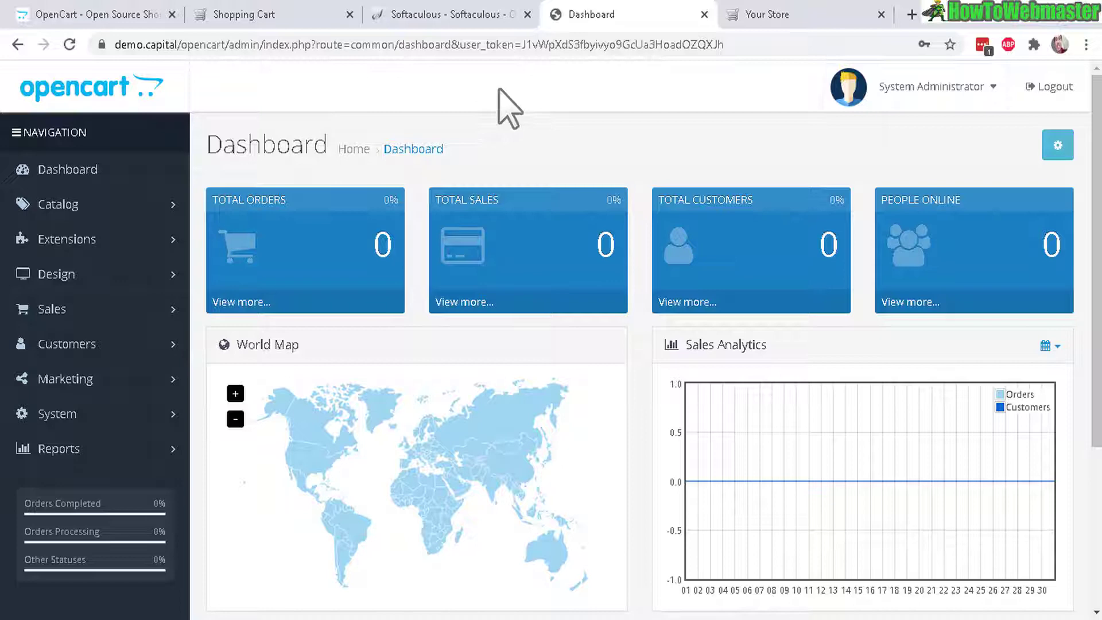
{"action": "left_click", "coordinate": [785, 7]}
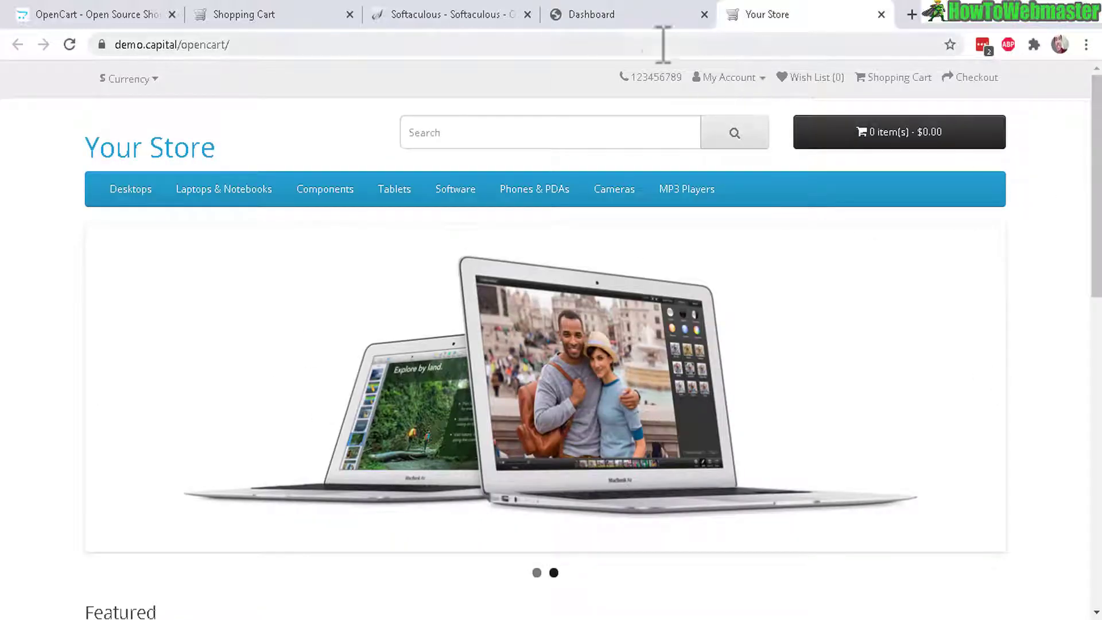
{"action": "left_click", "coordinate": [620, 8]}
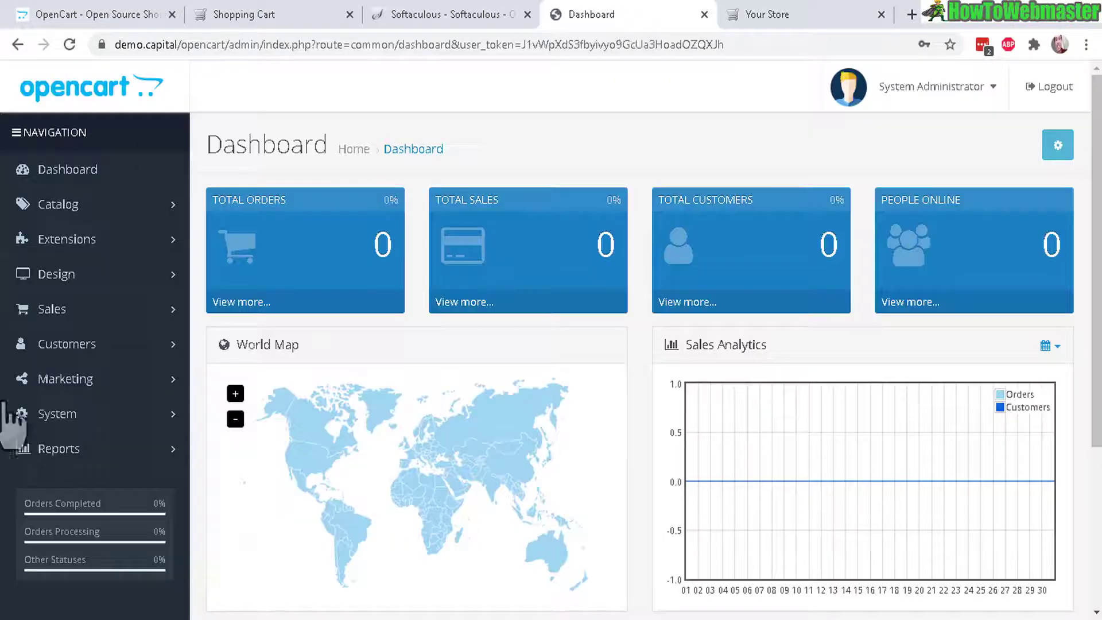
{"action": "left_click", "coordinate": [105, 208]}
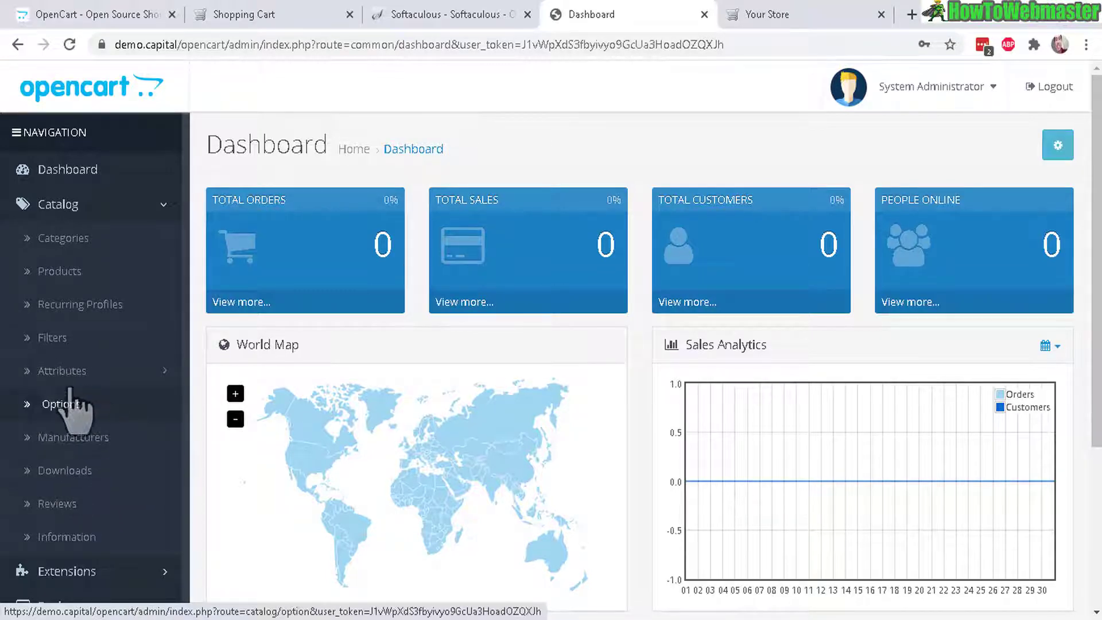
{"action": "left_click", "coordinate": [67, 274]}
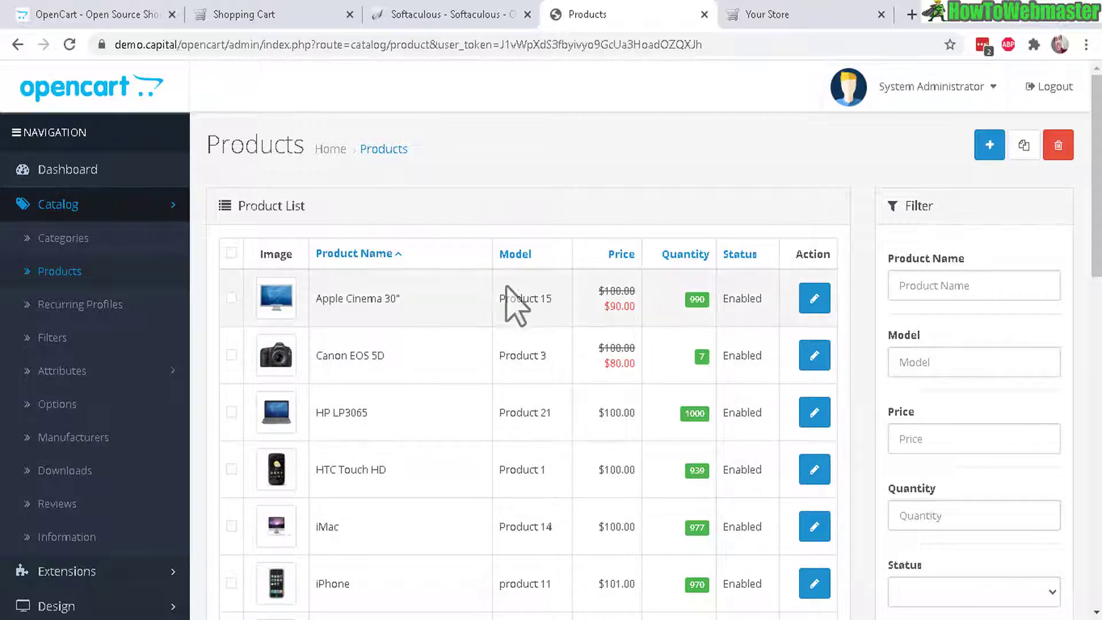
Edit Apple Cinema 30" and scroll through its name, description and meta tag fields.
{"action": "mouse_move", "coordinate": [1095, 257]}
{"action": "left_mouse_down"}
{"action": "mouse_move", "coordinate": [1075, 466]}
{"action": "mouse_move", "coordinate": [1084, 276]}
{"action": "left_mouse_up"}
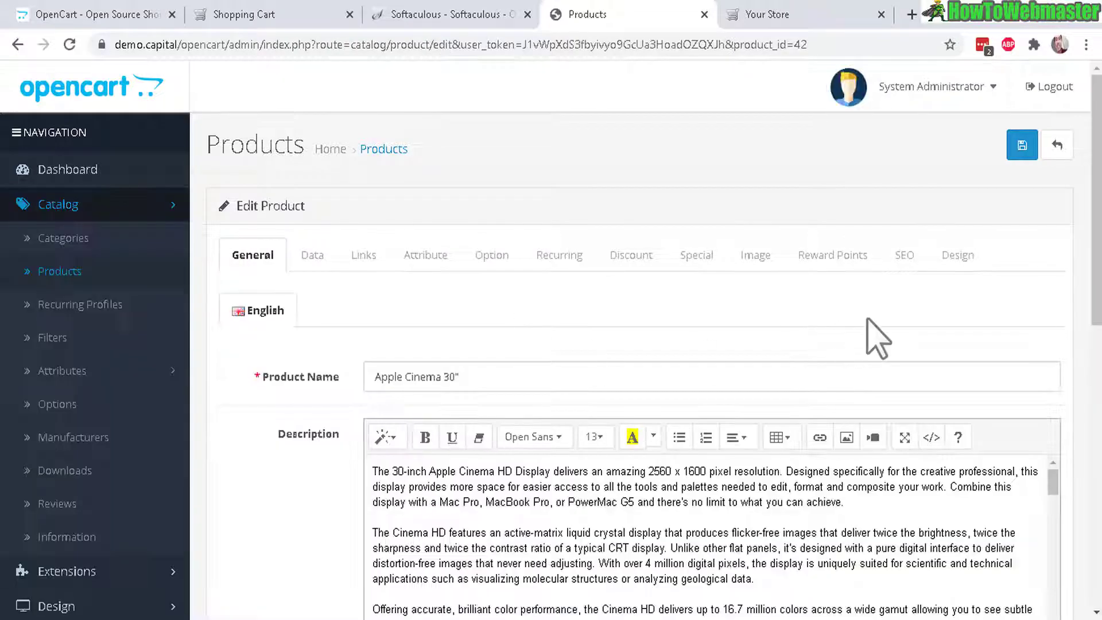
{"action": "left_click_drag", "start_coordinate": [1096, 232], "coordinate": [1096, 322]}
{"action": "left_click_drag", "start_coordinate": [424, 354], "coordinate": [791, 354]}
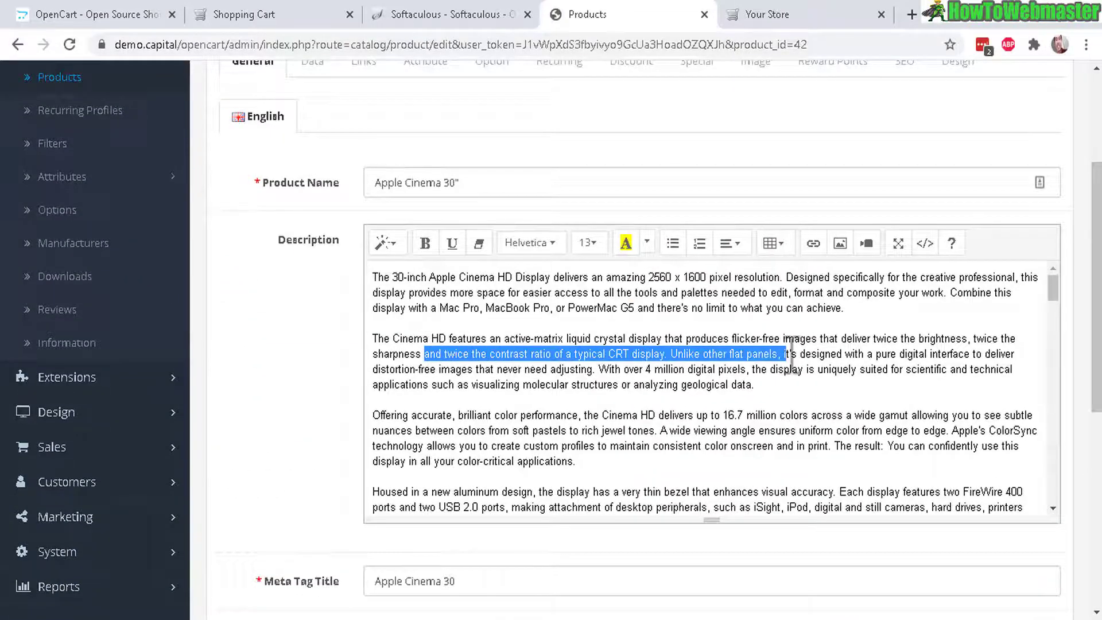
{"action": "left_click_drag", "start_coordinate": [1096, 241], "coordinate": [1096, 433]}
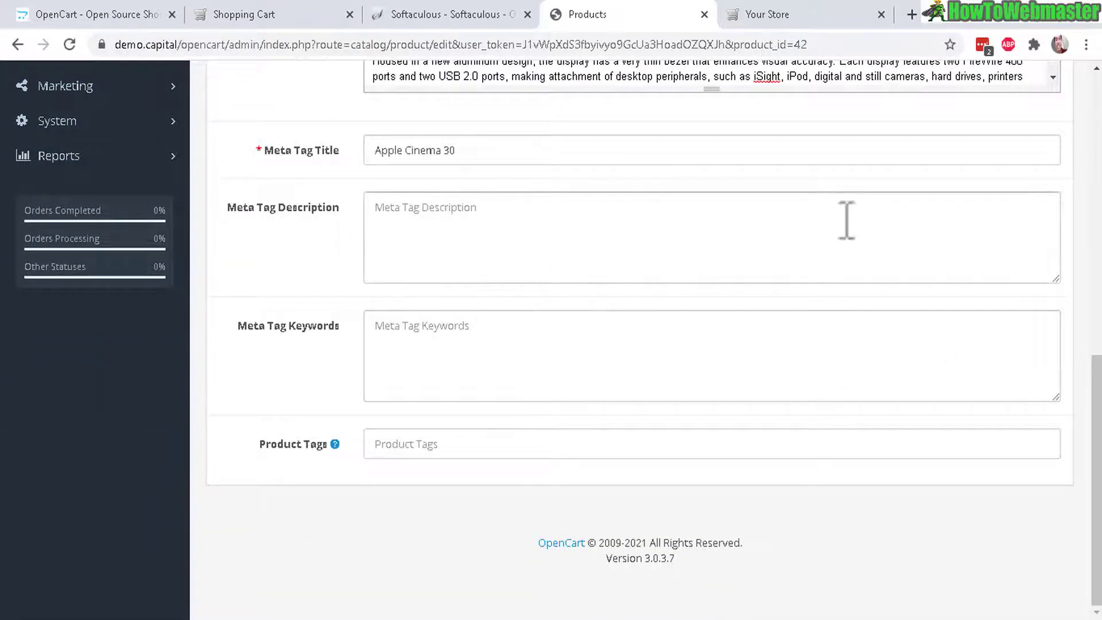
{"action": "scroll", "coordinate": [356, 259], "scroll_direction": "up", "scroll_amount": 10}
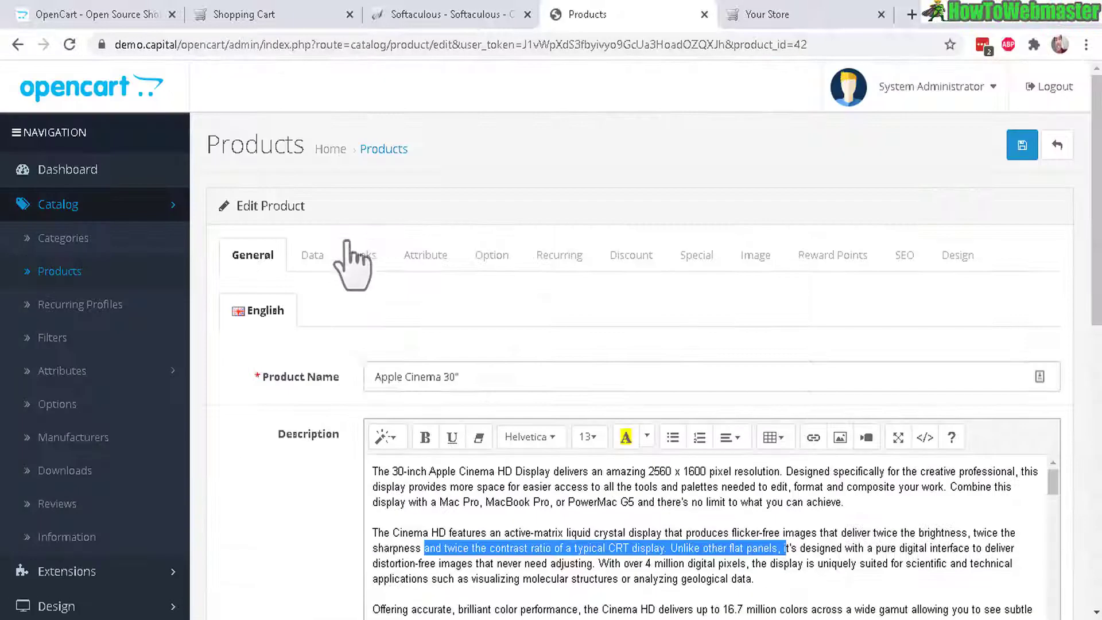
Review the product's Data tab fields, such as Model.
{"action": "left_click", "coordinate": [320, 270]}
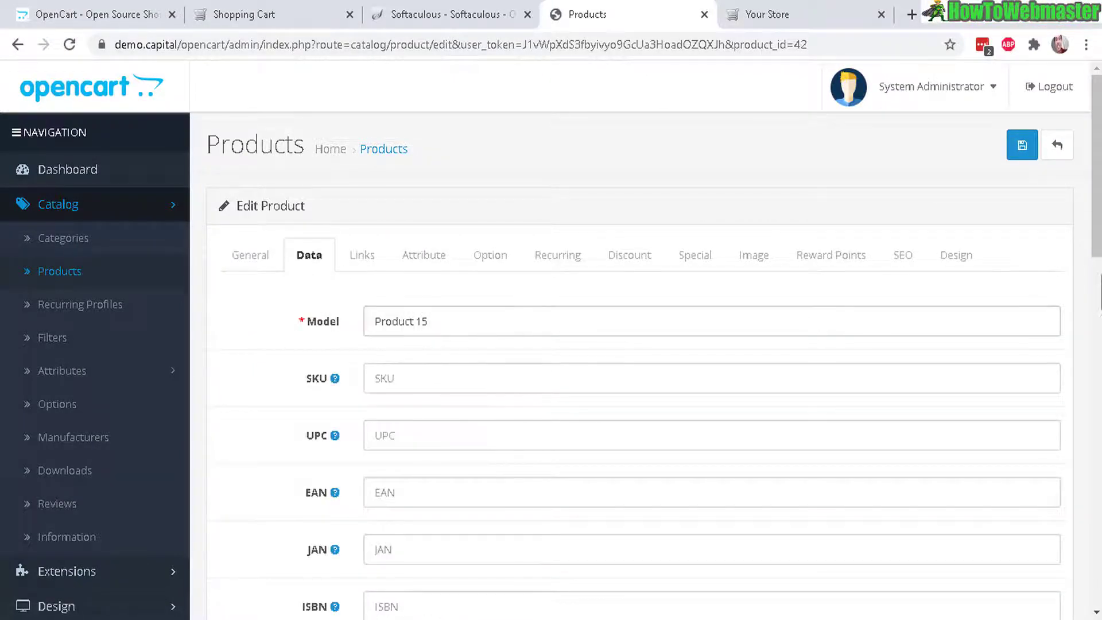
{"action": "left_click_drag", "start_coordinate": [1096, 252], "coordinate": [1096, 563]}
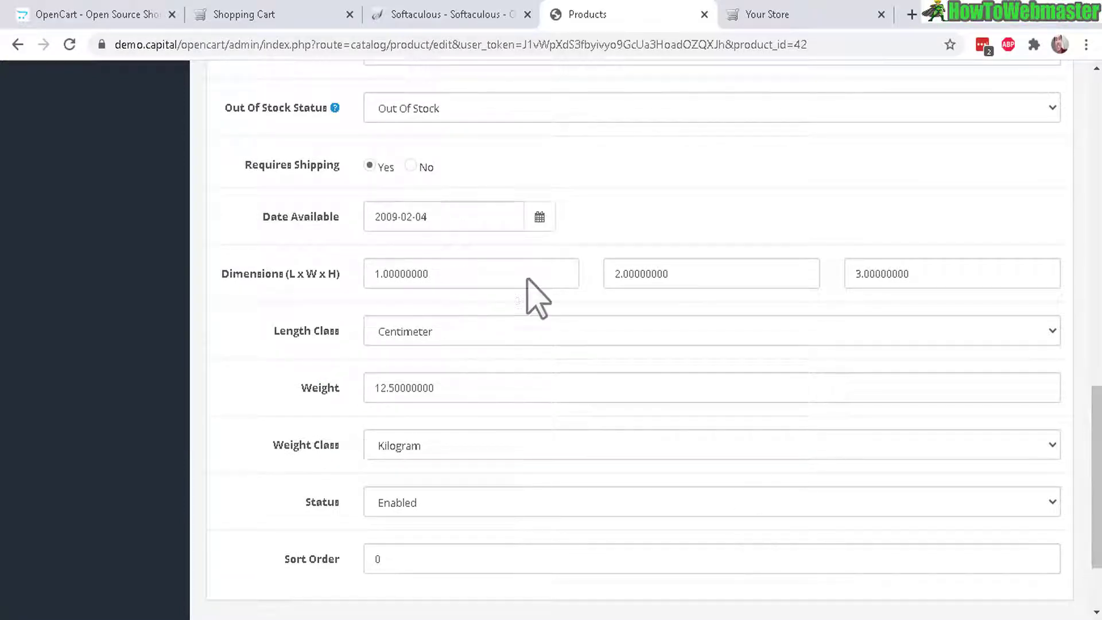
{"action": "scroll", "coordinate": [398, 547], "scroll_direction": "down", "scroll_amount": 2}
{"action": "key", "text": "Home"}
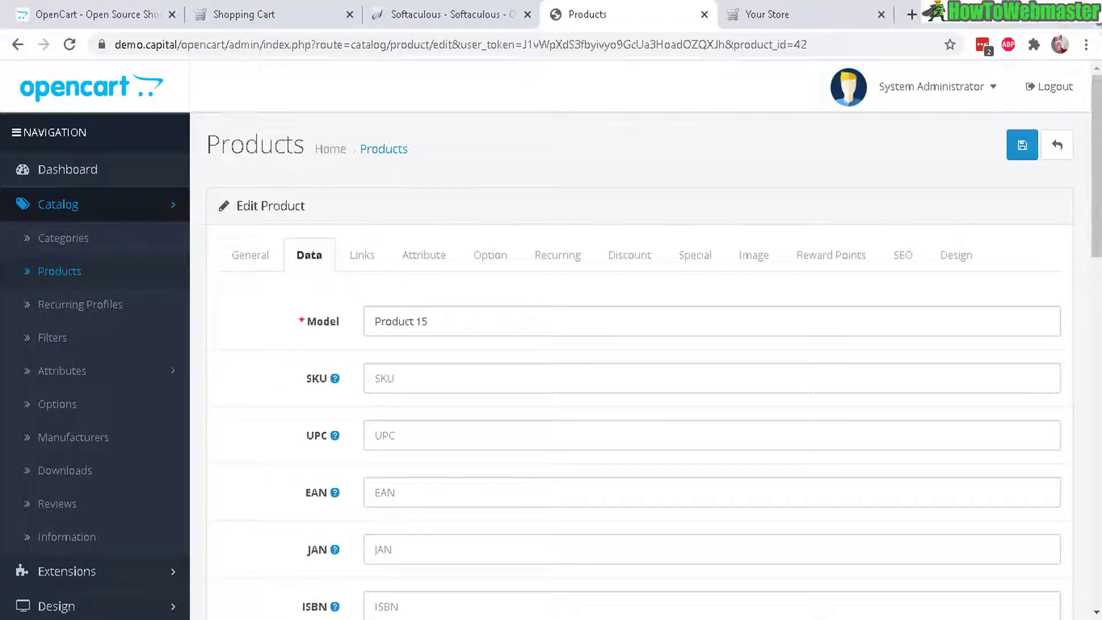
Check the Links tab, then the Attribute tab showing Clockspeed set to 100mhz.
{"action": "left_click", "coordinate": [363, 256]}
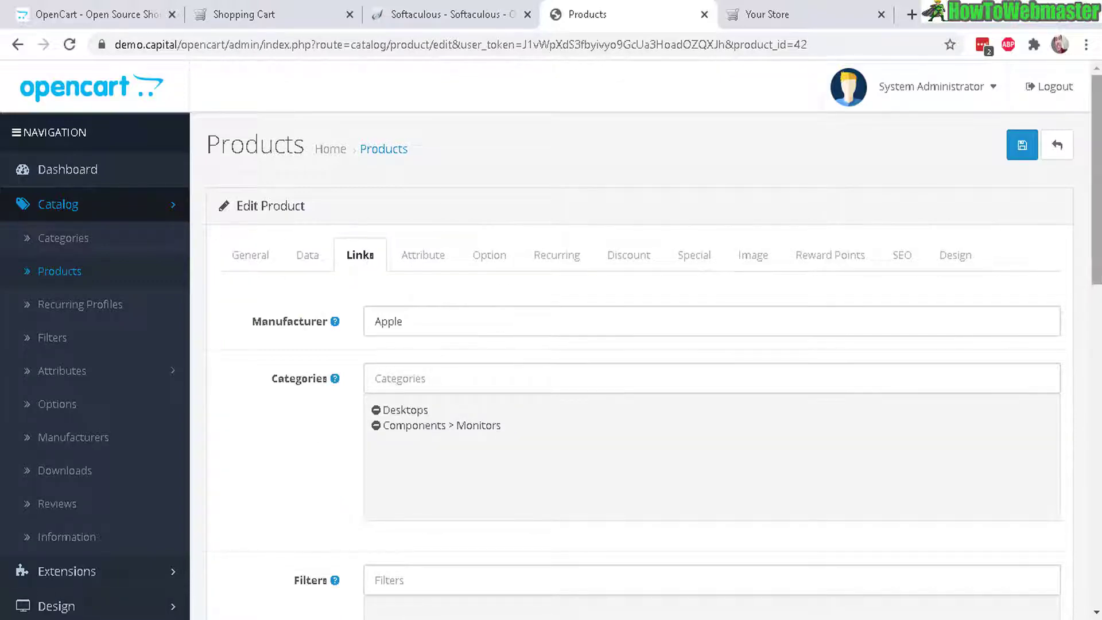
{"action": "scroll", "coordinate": [1090, 540], "scroll_direction": "down", "scroll_amount": 12}
{"action": "scroll", "coordinate": [1092, 537], "scroll_direction": "up", "scroll_amount": 1}
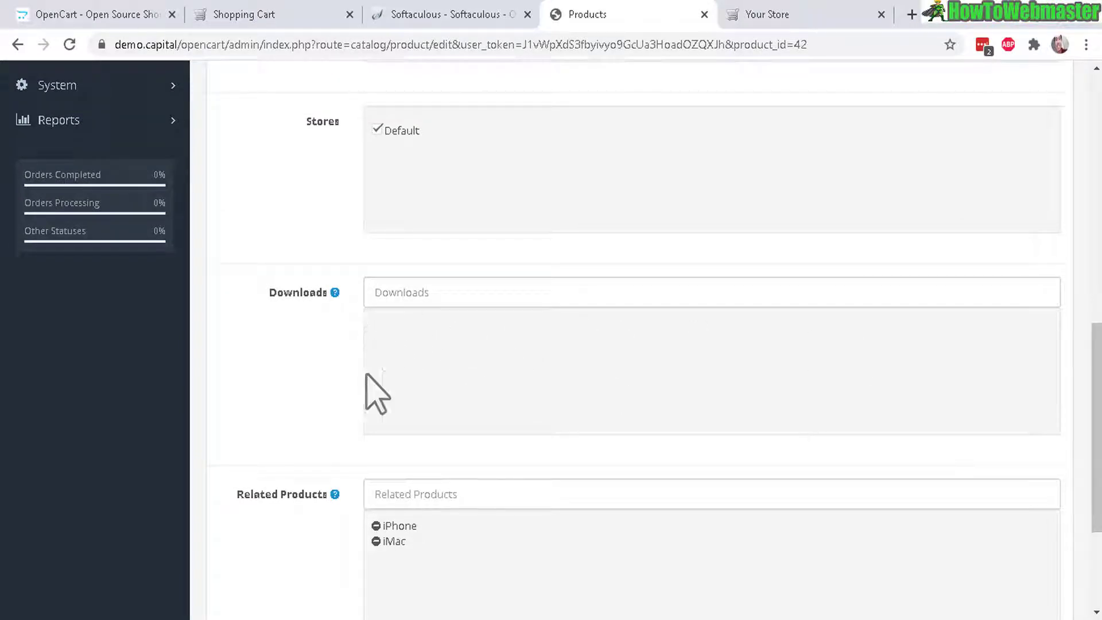
{"action": "scroll", "coordinate": [651, 495], "scroll_direction": "up", "scroll_amount": 12}
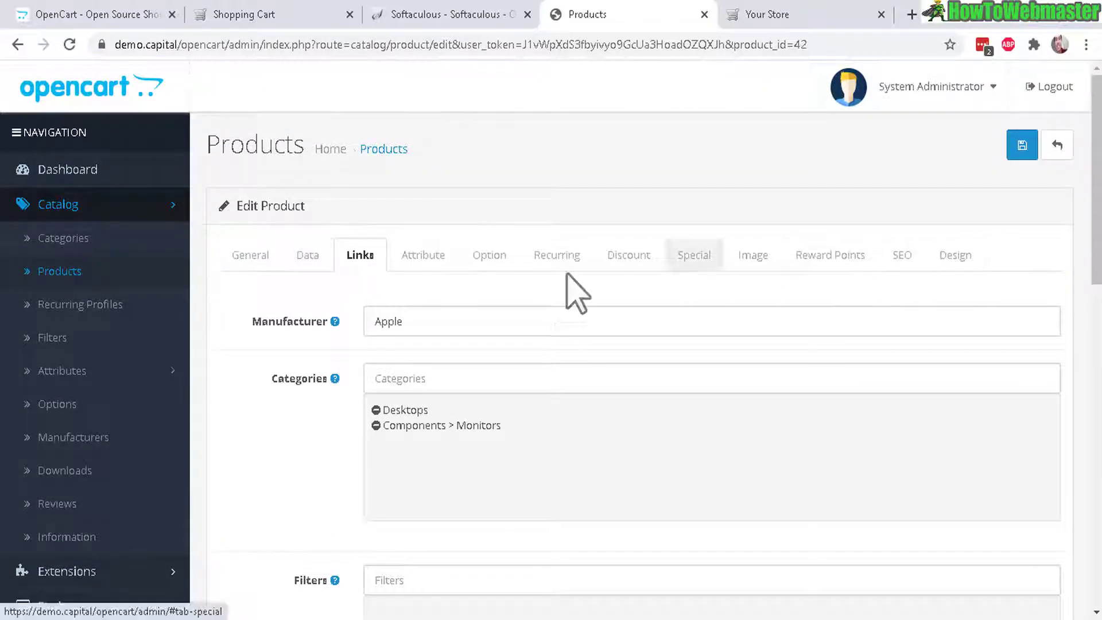
{"action": "left_click", "coordinate": [425, 256]}
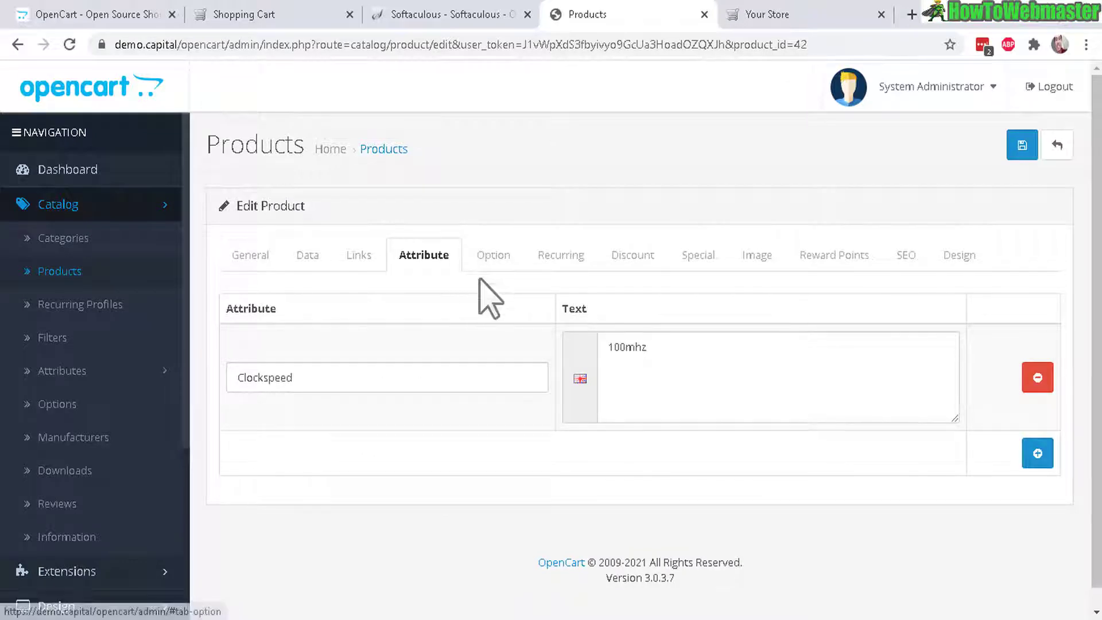
{"action": "left_click", "coordinate": [648, 347]}
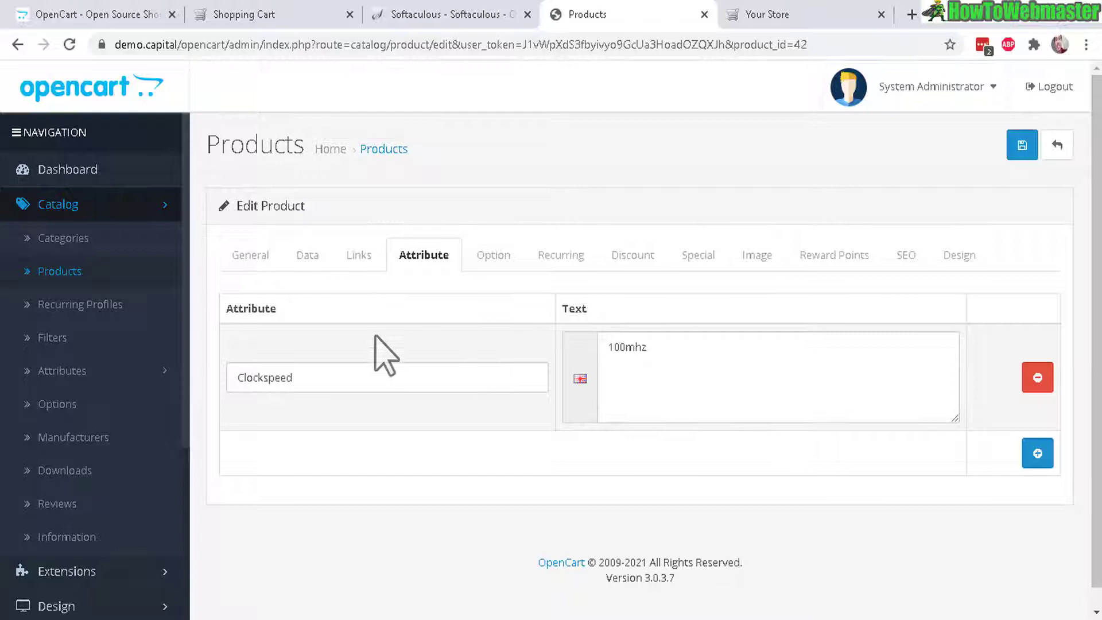
{"action": "left_click", "coordinate": [322, 382]}
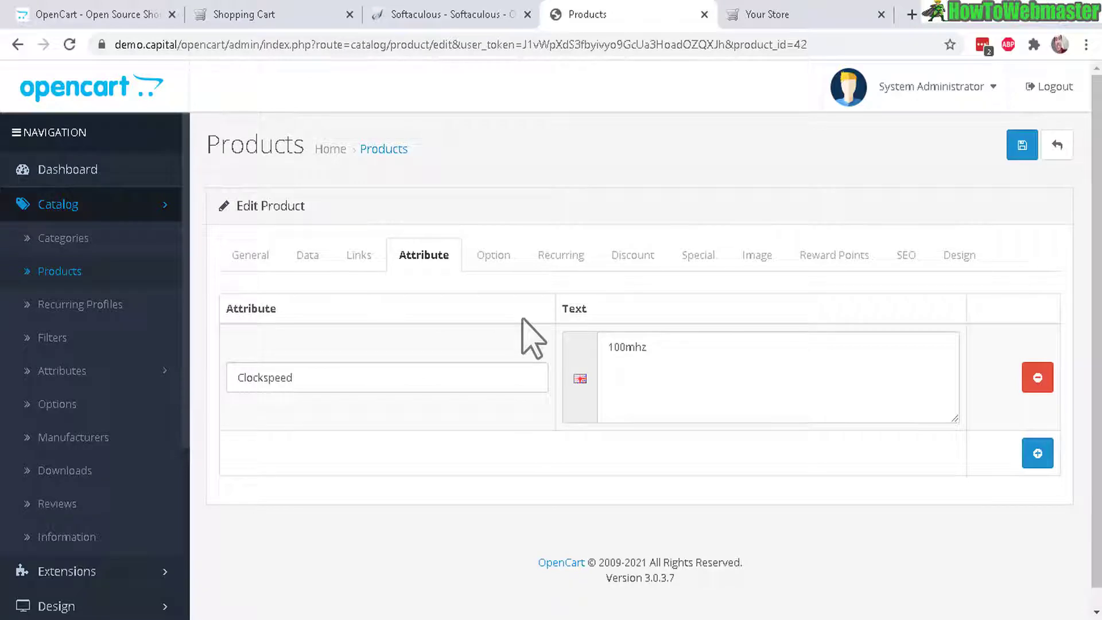
Browse the product's Option, Recurring, Special and Image tabs.
{"action": "left_click", "coordinate": [487, 262]}
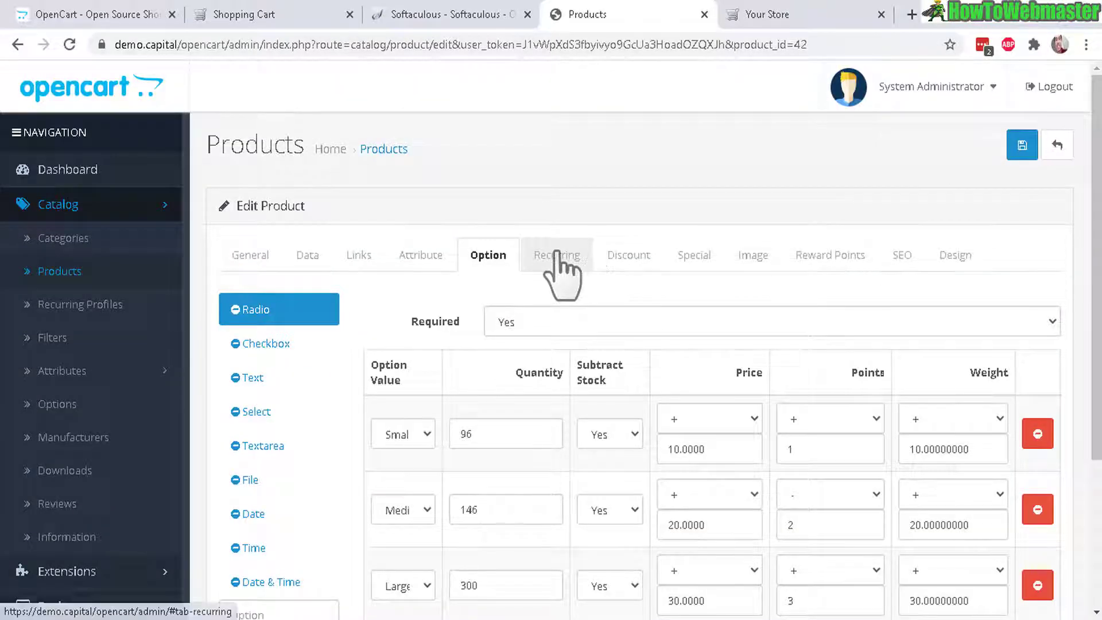
{"action": "left_click", "coordinate": [557, 256]}
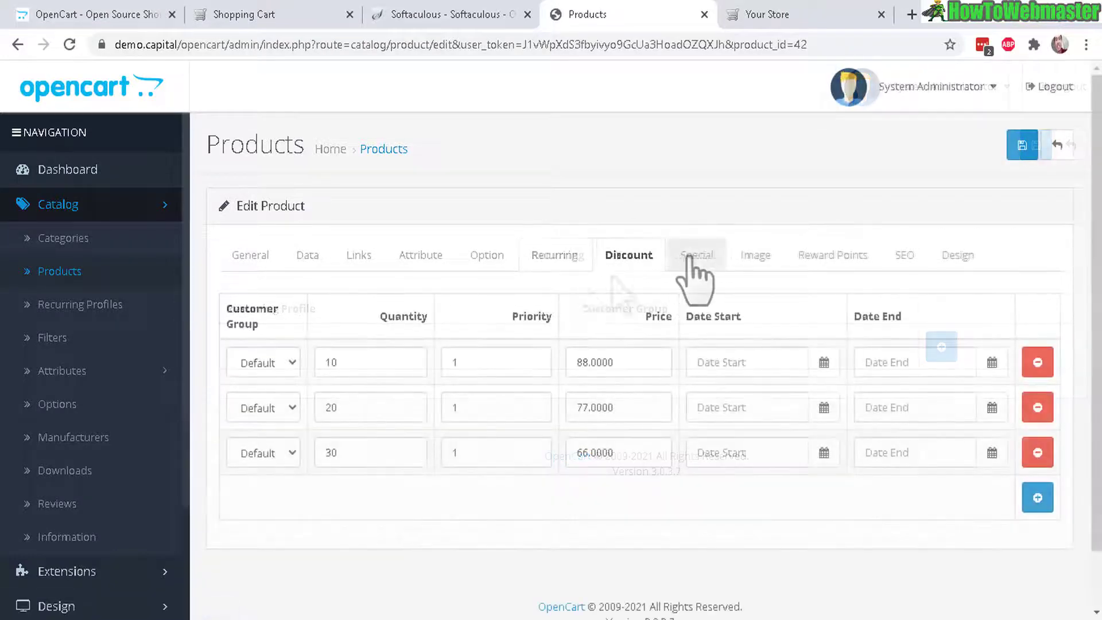
{"action": "left_click", "coordinate": [690, 257]}
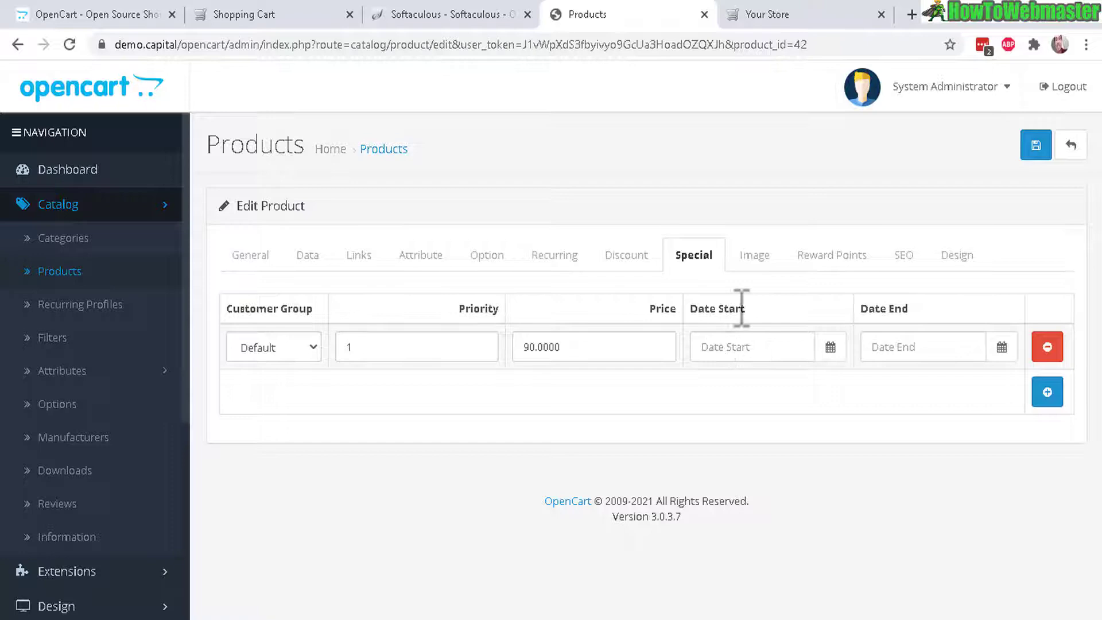
{"action": "left_click", "coordinate": [766, 269]}
{"action": "scroll", "coordinate": [770, 278], "scroll_direction": "down", "scroll_amount": 7}
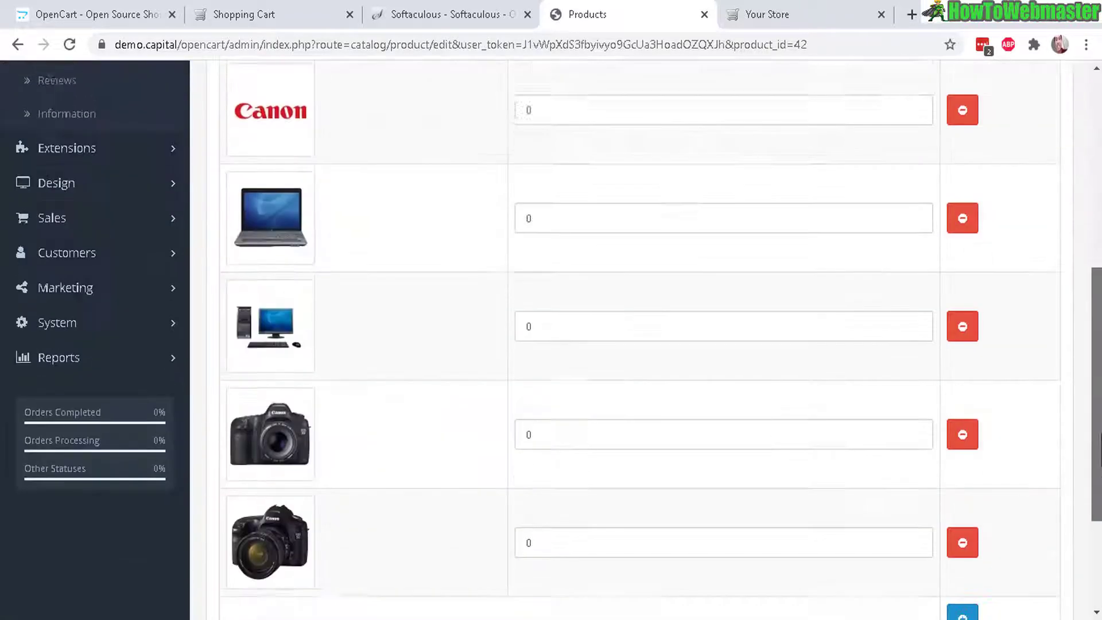
{"action": "scroll", "coordinate": [769, 278], "scroll_direction": "down", "scroll_amount": 3}
{"action": "scroll", "coordinate": [770, 278], "scroll_direction": "up", "scroll_amount": 10}
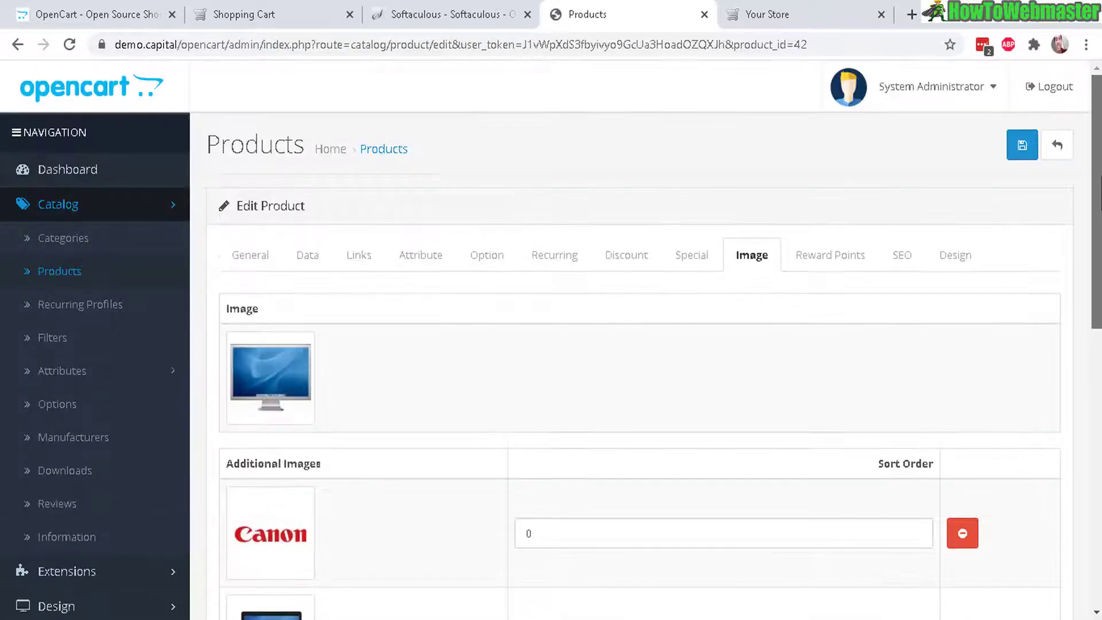
Browse the Reward Points and SEO tabs, then Design with an empty Layout Override.
{"action": "left_click", "coordinate": [827, 256]}
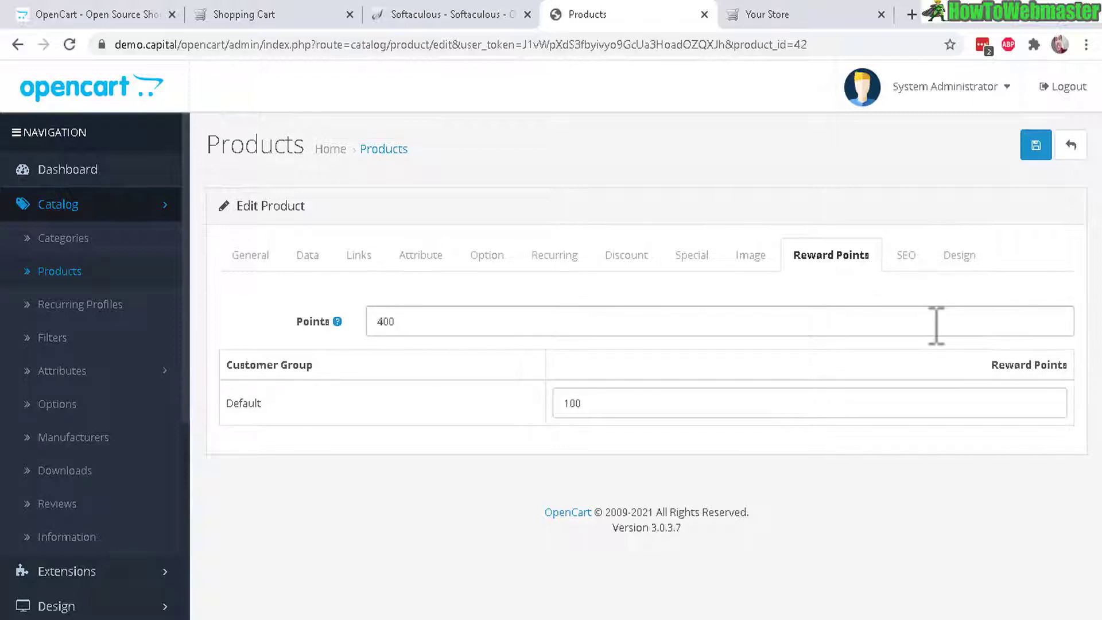
{"action": "left_click", "coordinate": [905, 257]}
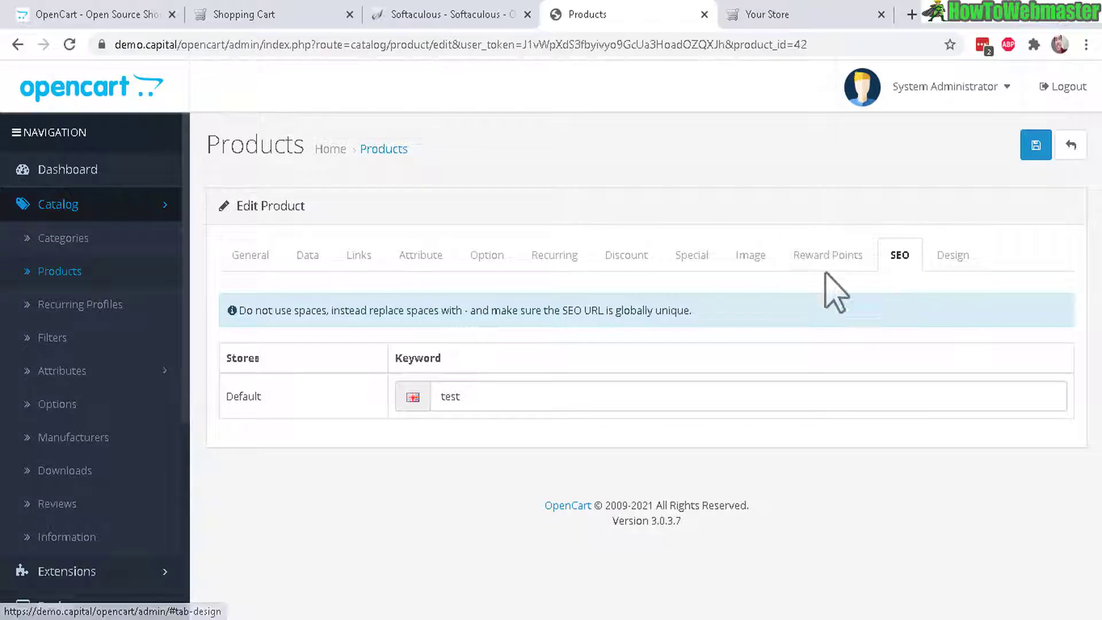
{"action": "left_click", "coordinate": [953, 255]}
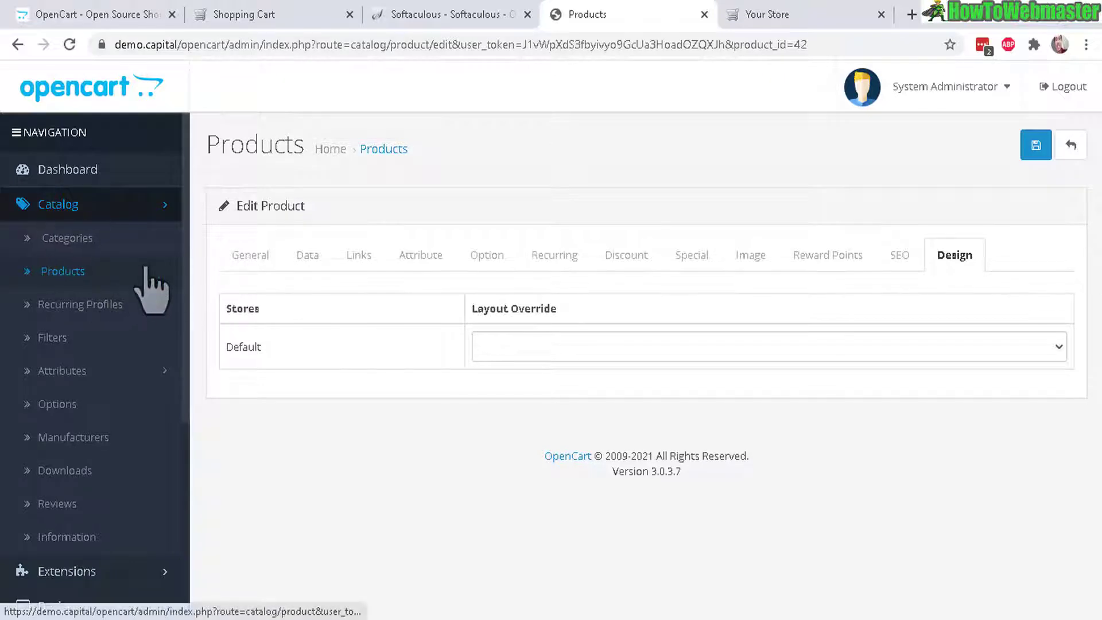
{"action": "scroll", "coordinate": [185, 262], "scroll_direction": "down", "scroll_amount": 1}
{"action": "scroll", "coordinate": [192, 344], "scroll_direction": "down", "scroll_amount": 5}
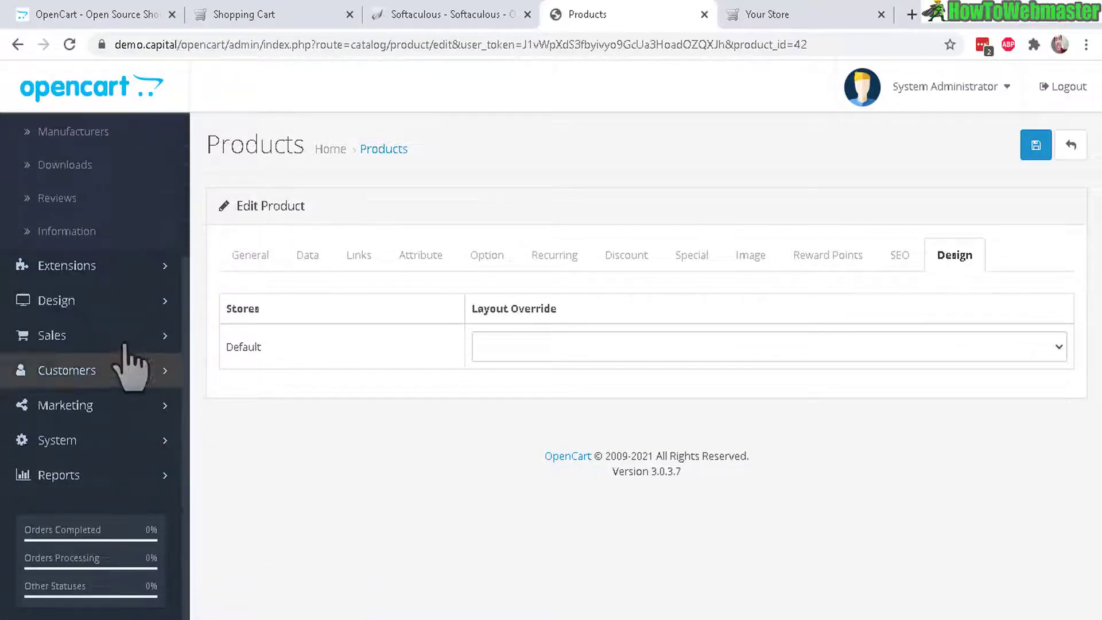
Open the Extension Marketplace from the Extensions menu and scroll through its listings.
{"action": "left_click", "coordinate": [43, 279]}
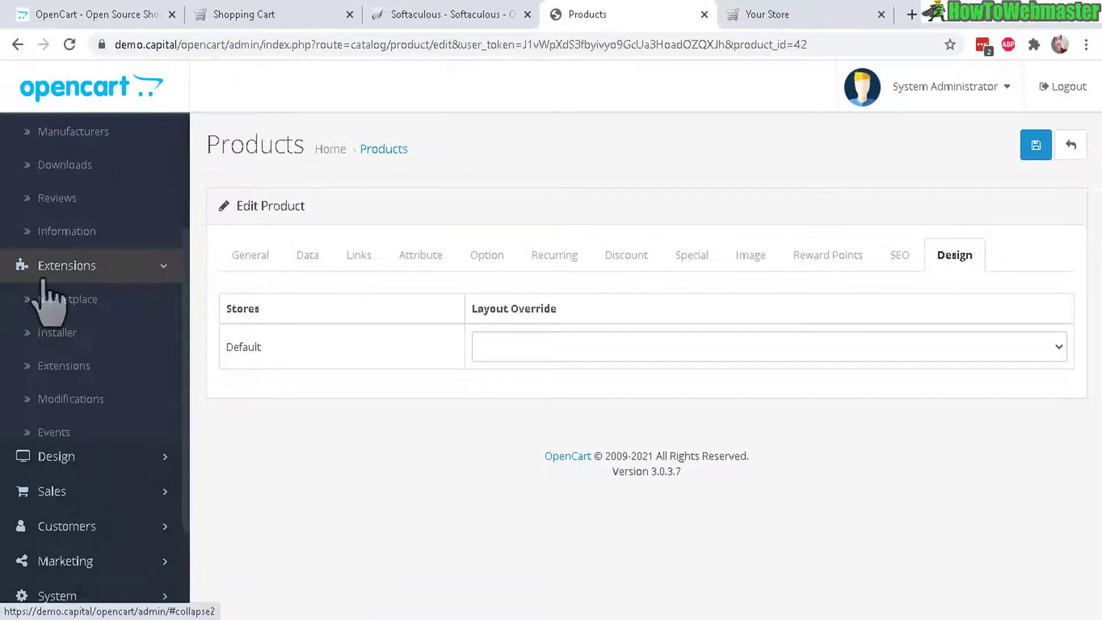
{"action": "left_click", "coordinate": [78, 301]}
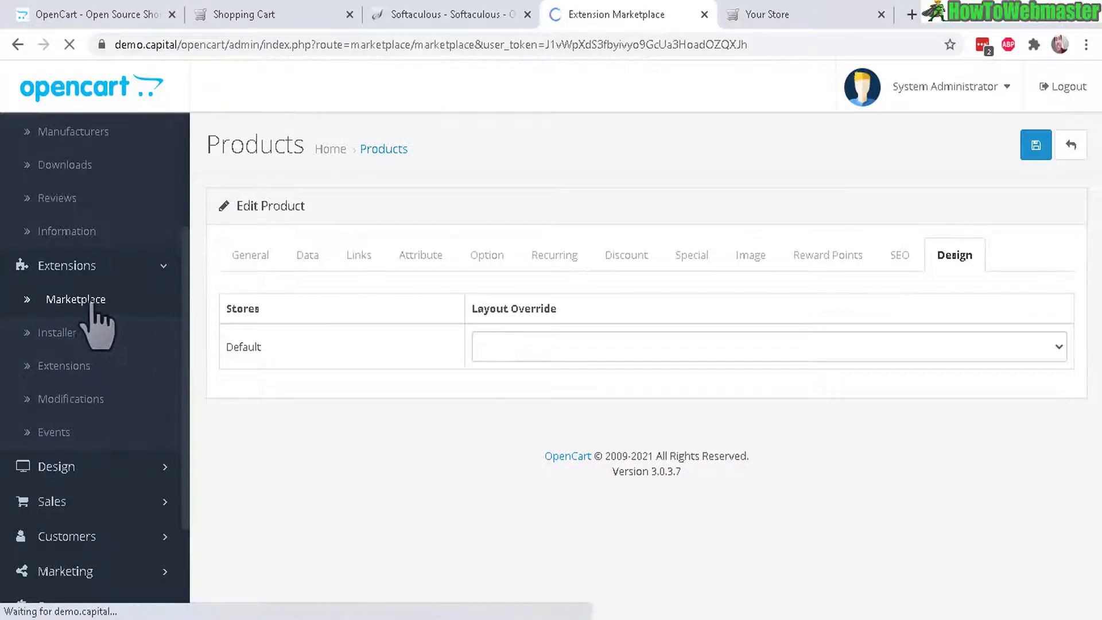
{"action": "scroll", "coordinate": [600, 347], "scroll_direction": "down", "scroll_amount": 8}
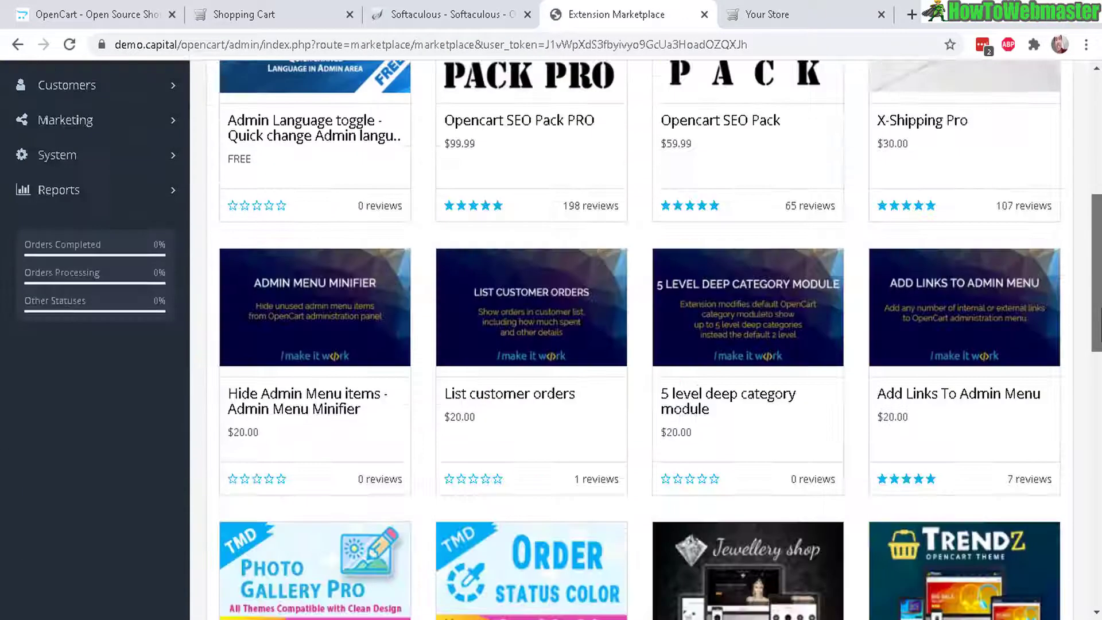
{"action": "scroll", "coordinate": [600, 348], "scroll_direction": "up", "scroll_amount": 8}
{"action": "scroll", "coordinate": [608, 287], "scroll_direction": "down", "scroll_amount": 2}
{"action": "scroll", "coordinate": [613, 241], "scroll_direction": "up", "scroll_amount": 2}
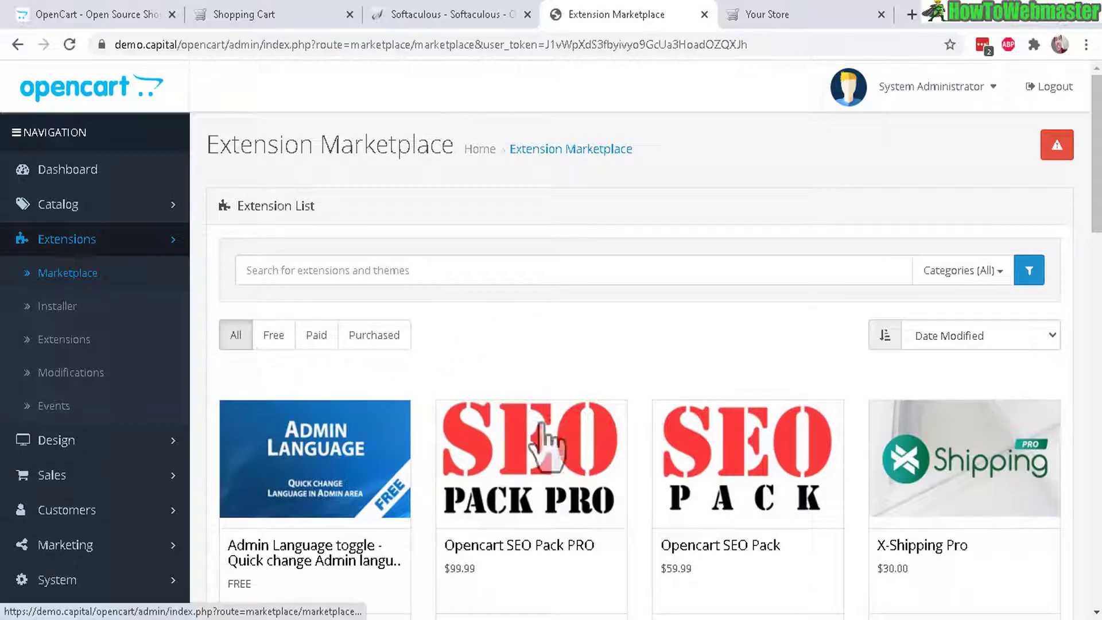
{"action": "scroll", "coordinate": [561, 344], "scroll_direction": "down", "scroll_amount": 5}
{"action": "scroll", "coordinate": [561, 344], "scroll_direction": "up", "scroll_amount": 4}
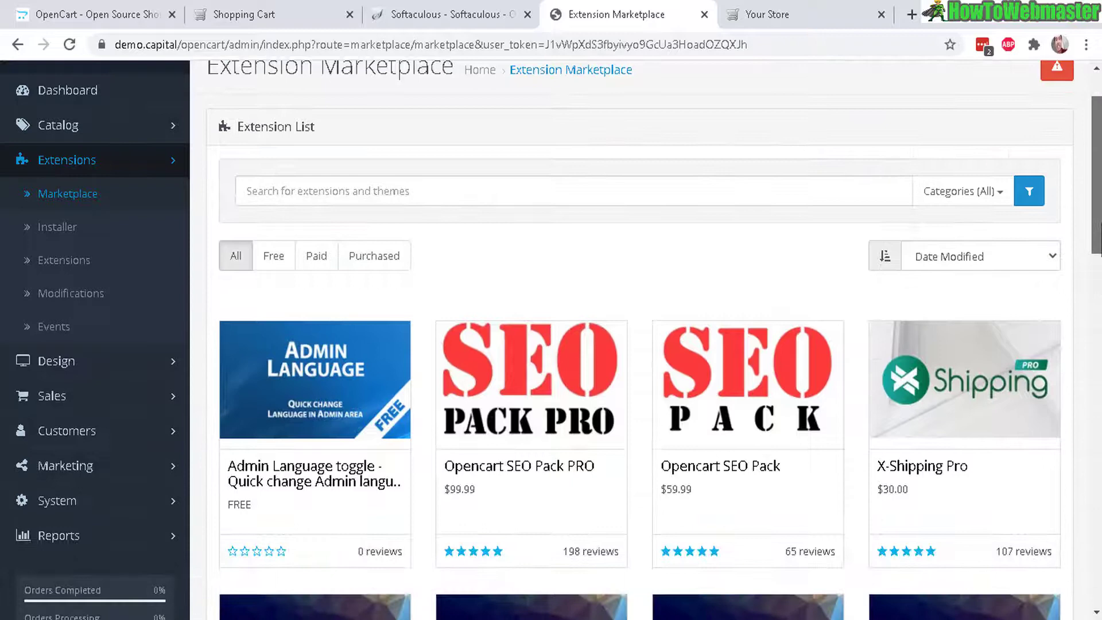
Filter the marketplace to Free and browse cards like Admin Language toggle and Hide Ex Tax price.
{"action": "left_click", "coordinate": [274, 284]}
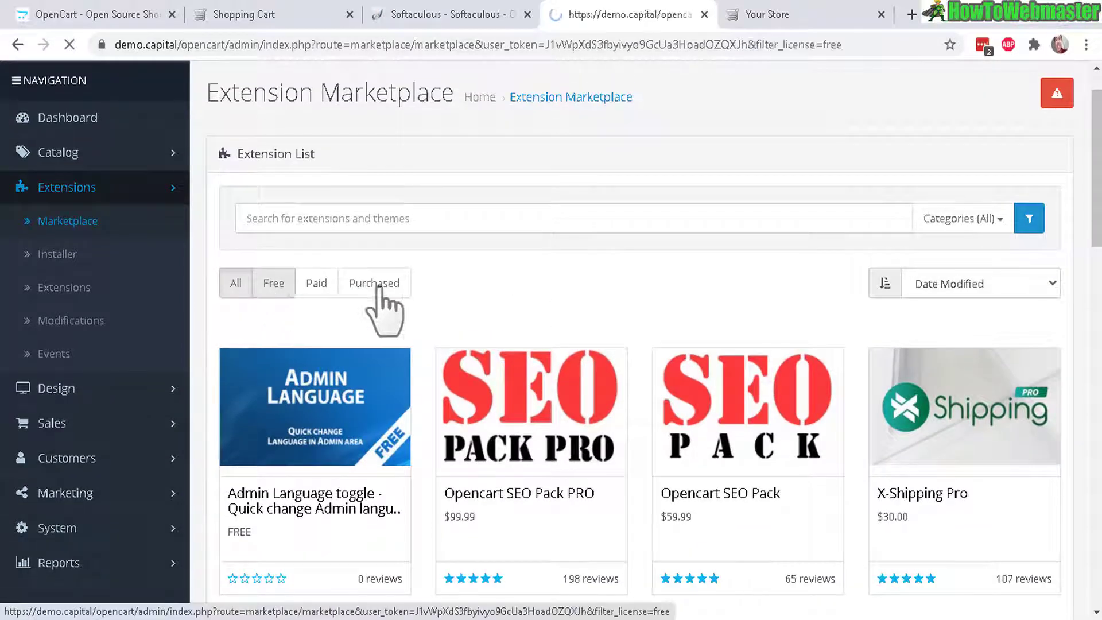
{"action": "scroll", "coordinate": [475, 271], "scroll_direction": "down", "scroll_amount": 5}
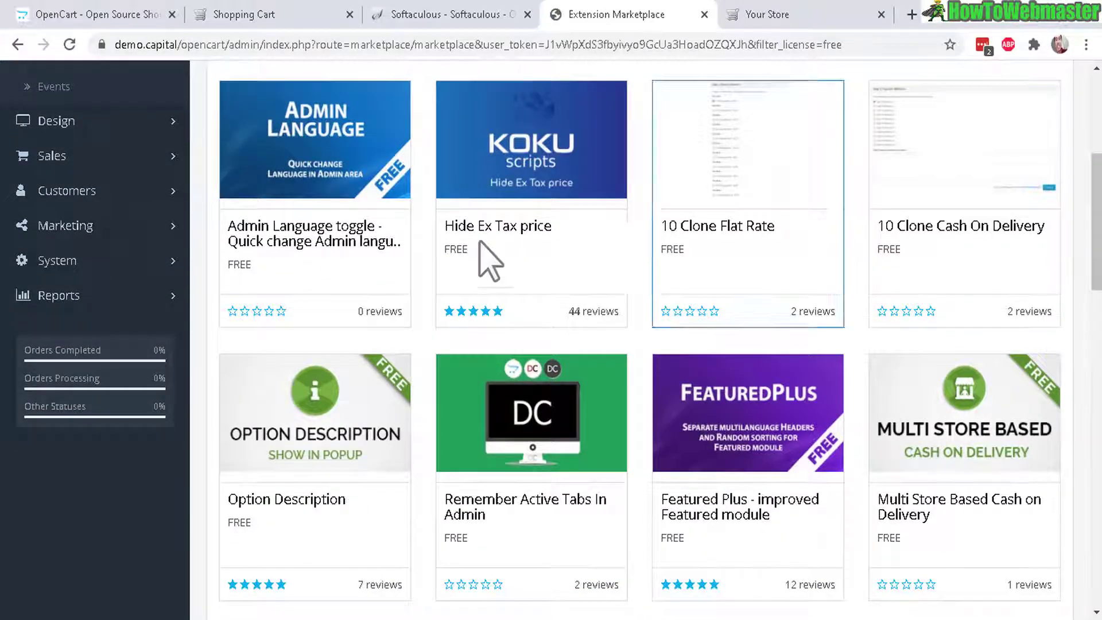
{"action": "left_click_drag", "start_coordinate": [1095, 241], "coordinate": [1094, 396]}
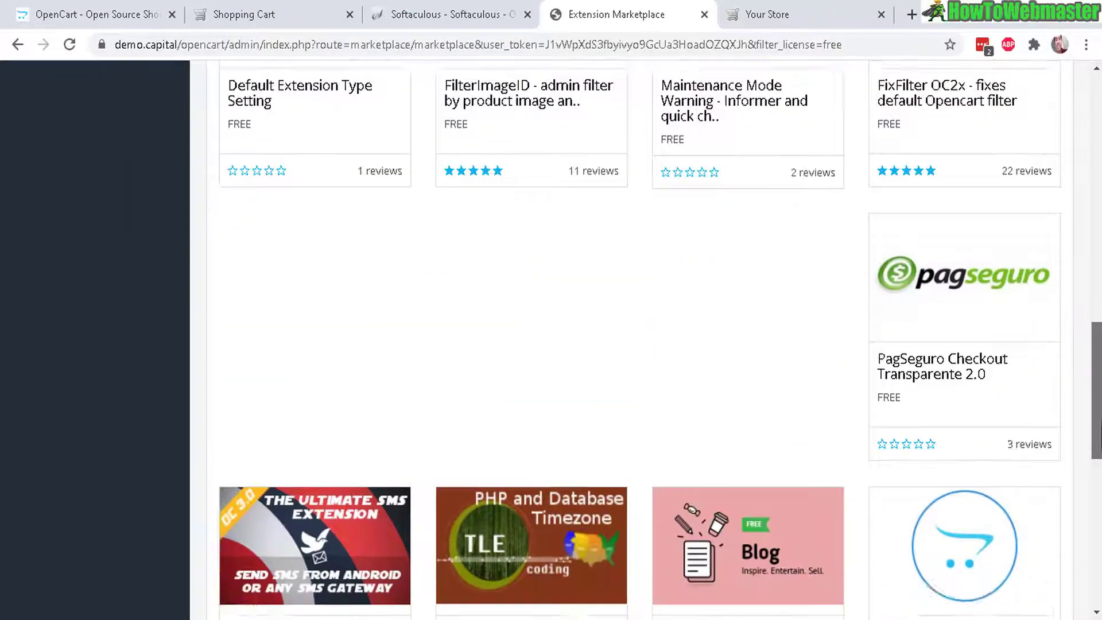
{"action": "scroll", "coordinate": [356, 344], "scroll_direction": "down", "scroll_amount": 5}
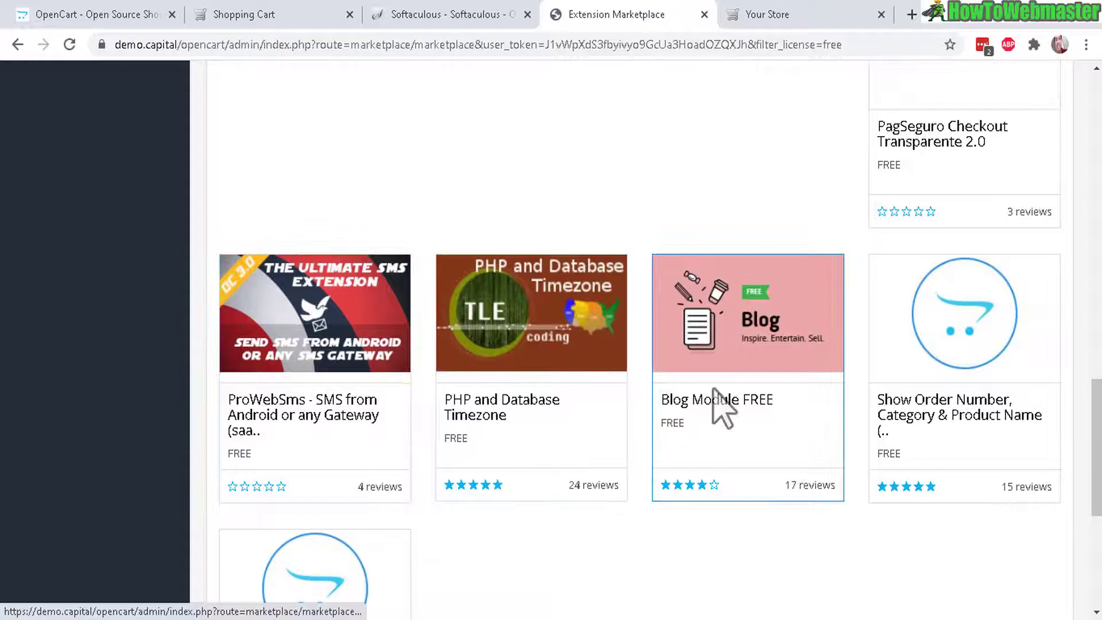
{"action": "left_click_drag", "start_coordinate": [1095, 450], "coordinate": [1096, 539]}
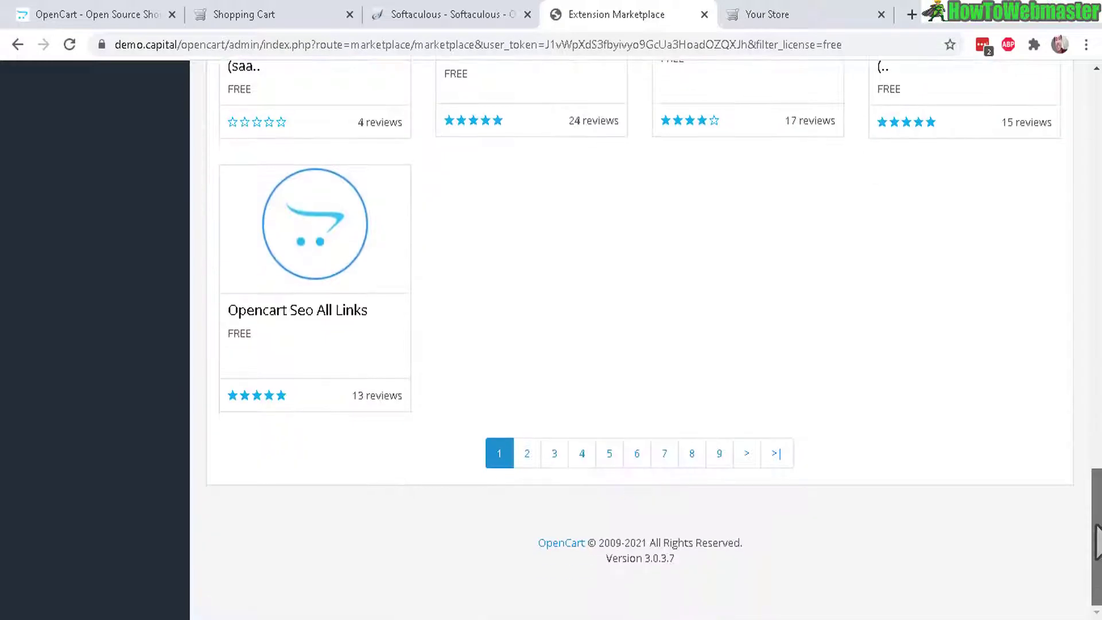
{"action": "left_click_drag", "start_coordinate": [1095, 488], "coordinate": [1096, 204]}
{"action": "scroll", "coordinate": [697, 307], "scroll_direction": "up", "scroll_amount": 4}
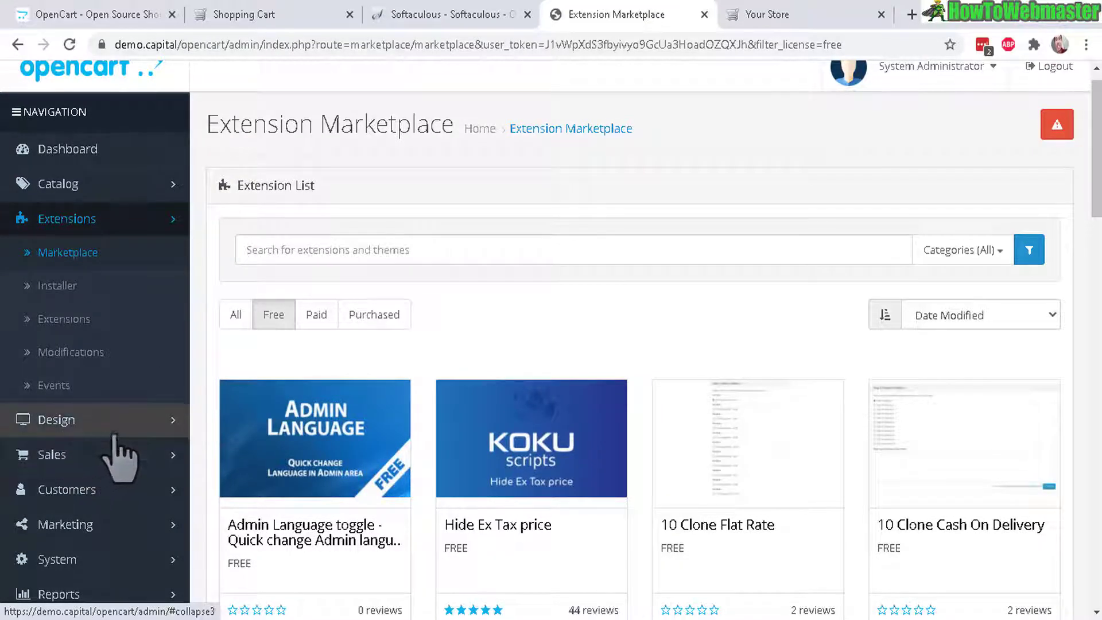
Open Design > Layouts, listing Account, Affiliate, Category, Checkout and Home layouts.
{"action": "left_click", "coordinate": [115, 426]}
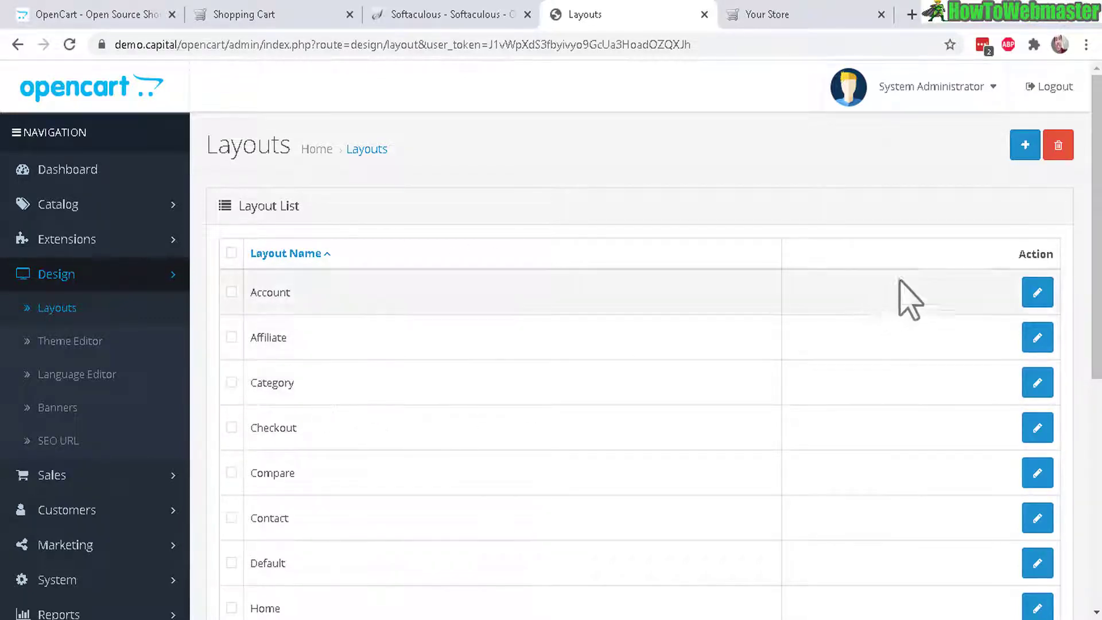
{"action": "left_click_drag", "start_coordinate": [1099, 266], "coordinate": [1100, 343]}
{"action": "scroll", "coordinate": [591, 287], "scroll_direction": "up", "scroll_amount": 2}
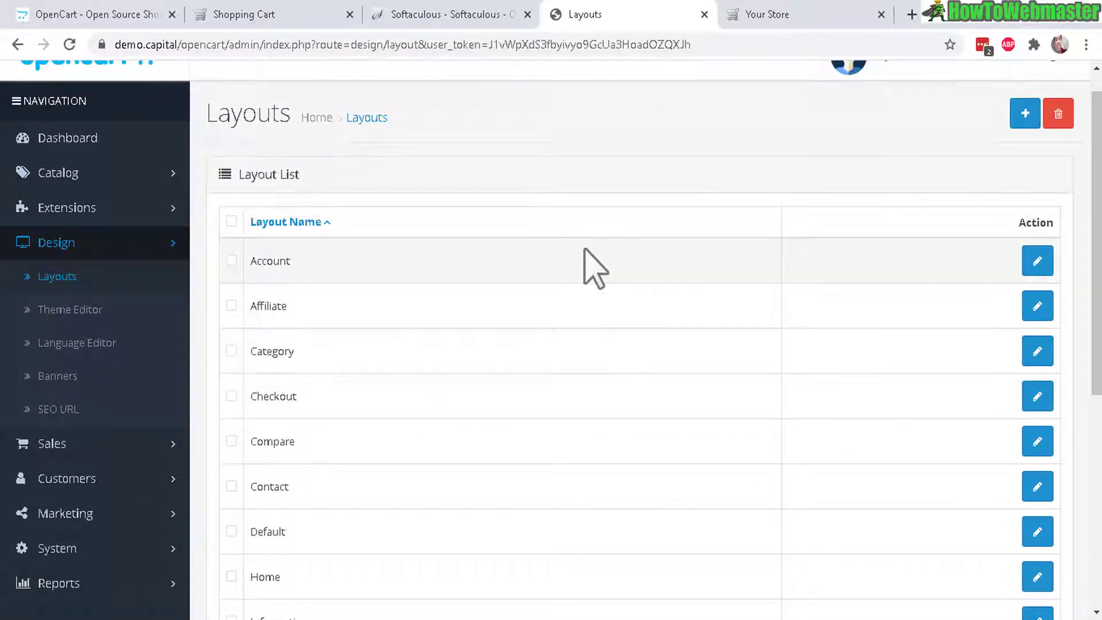
View the Your Store storefront tab and scroll through its homepage.
{"action": "left_click", "coordinate": [801, 16]}
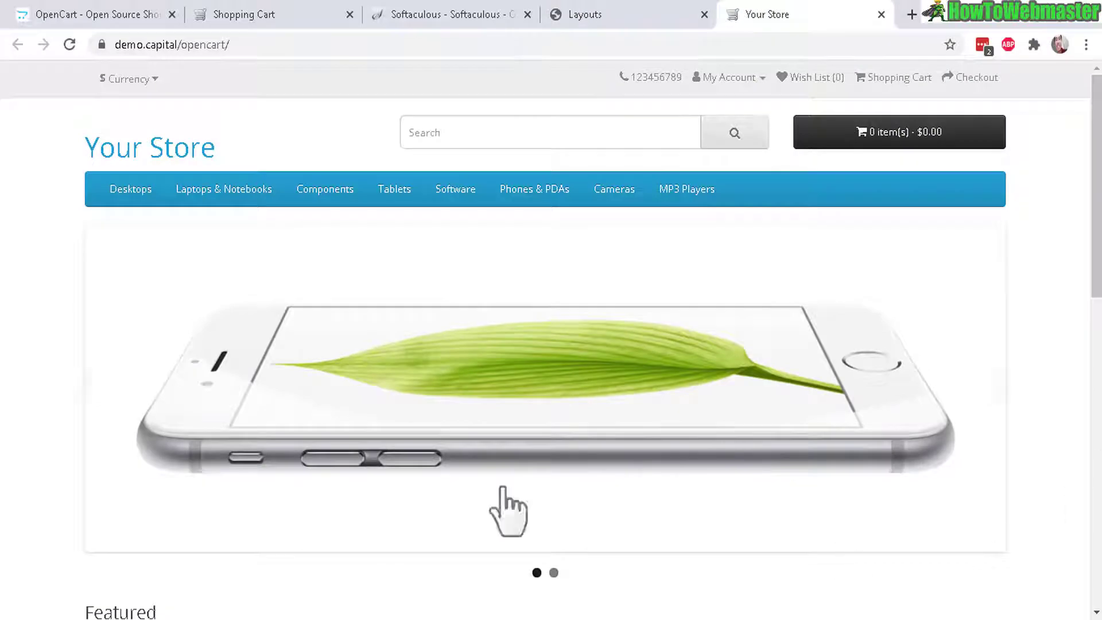
{"action": "scroll", "coordinate": [528, 389], "scroll_direction": "down", "scroll_amount": 8}
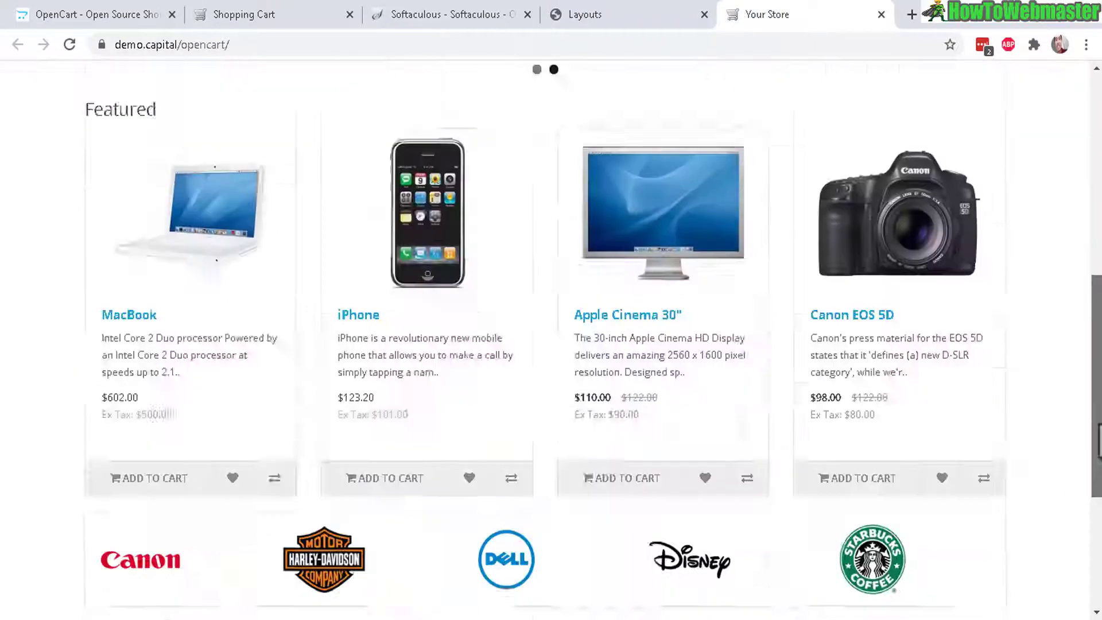
{"action": "scroll", "coordinate": [551, 338], "scroll_direction": "down", "scroll_amount": 5}
{"action": "scroll", "coordinate": [551, 339], "scroll_direction": "up", "scroll_amount": 20}
Return to the admin and open the Sales Orders list, which shows 0 of 0 results.
{"action": "left_click", "coordinate": [587, 20]}
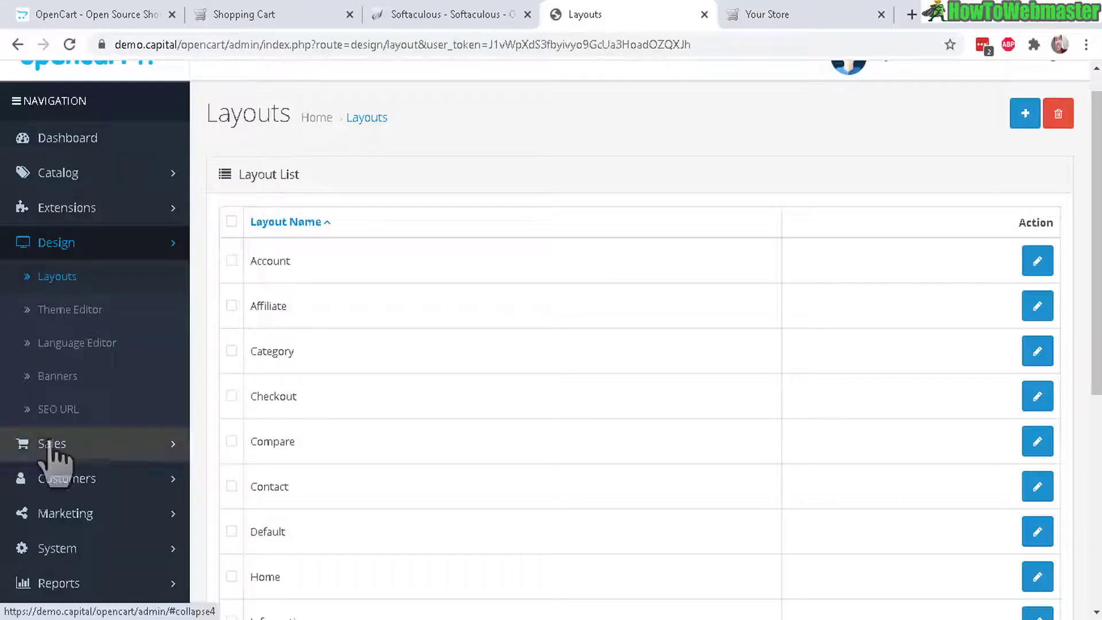
{"action": "left_click", "coordinate": [54, 450]}
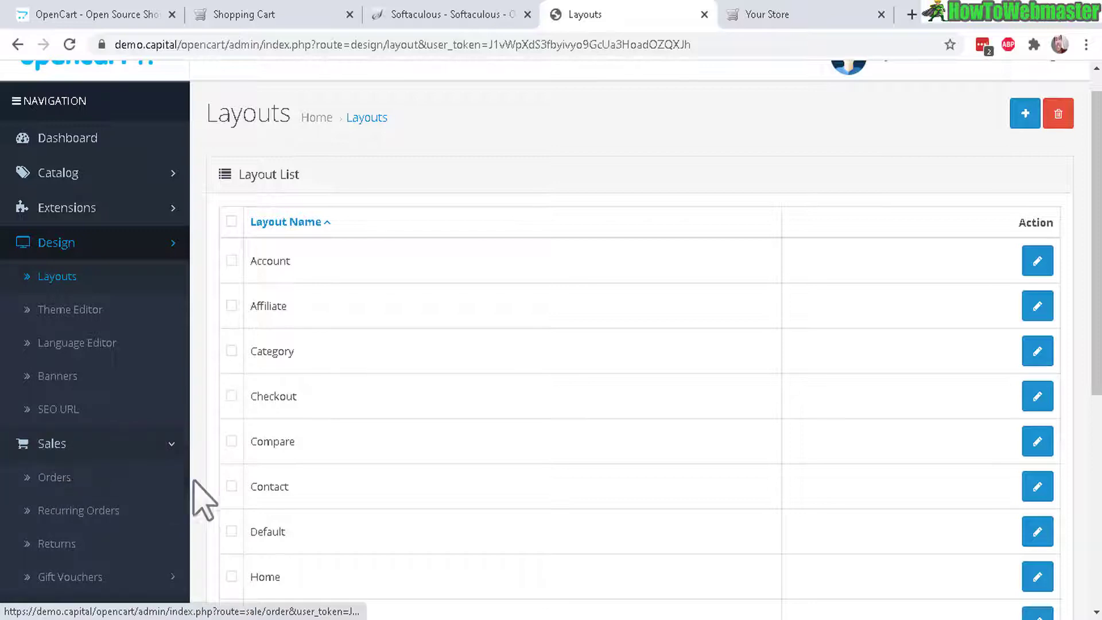
{"action": "left_click_drag", "start_coordinate": [1096, 259], "coordinate": [1096, 377]}
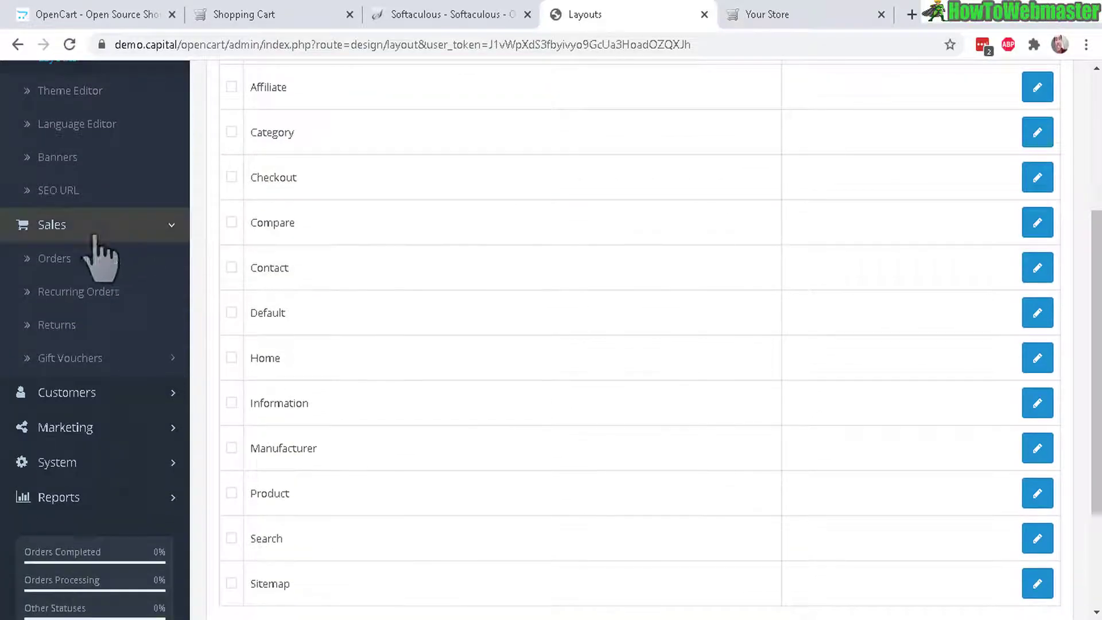
{"action": "left_click", "coordinate": [50, 262]}
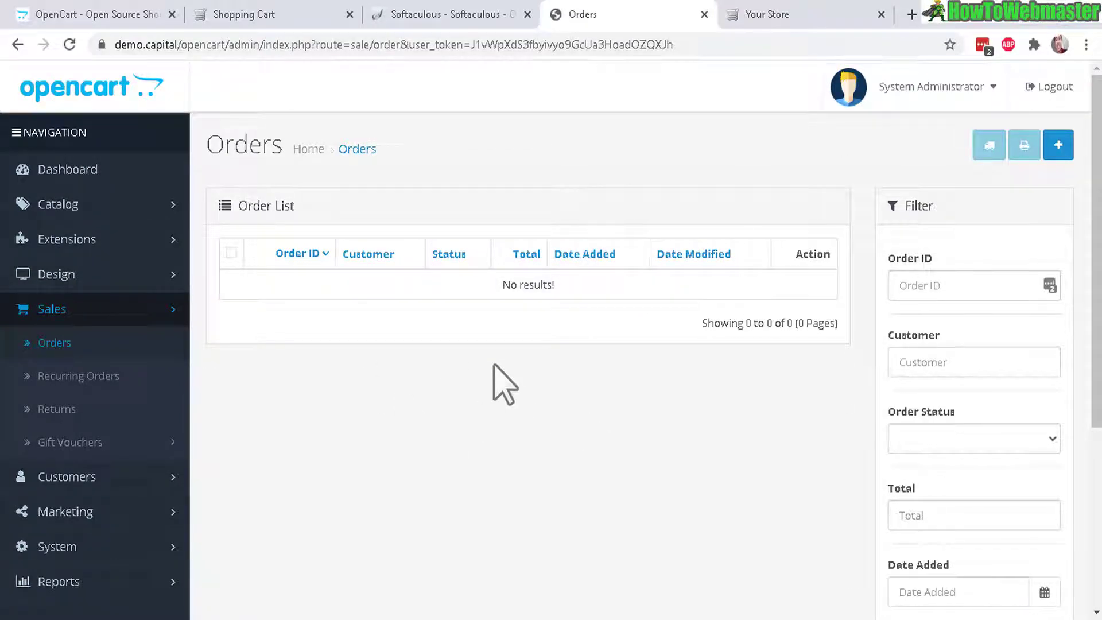
Review the Order ID field and browse the Order Status filter options.
{"action": "left_click", "coordinate": [899, 283]}
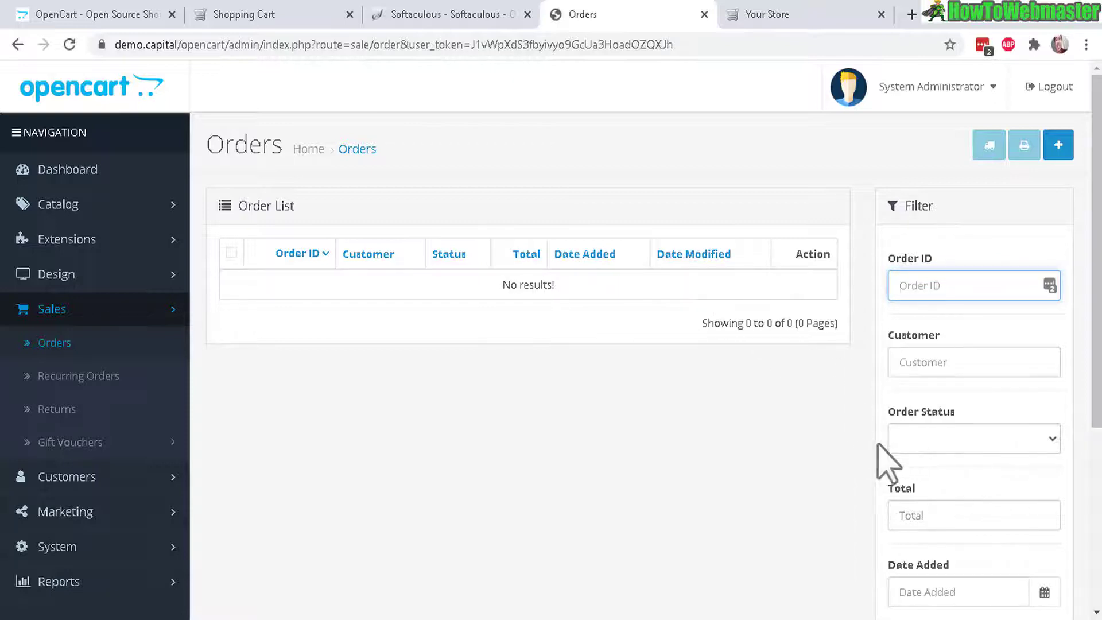
{"action": "left_click", "coordinate": [936, 441]}
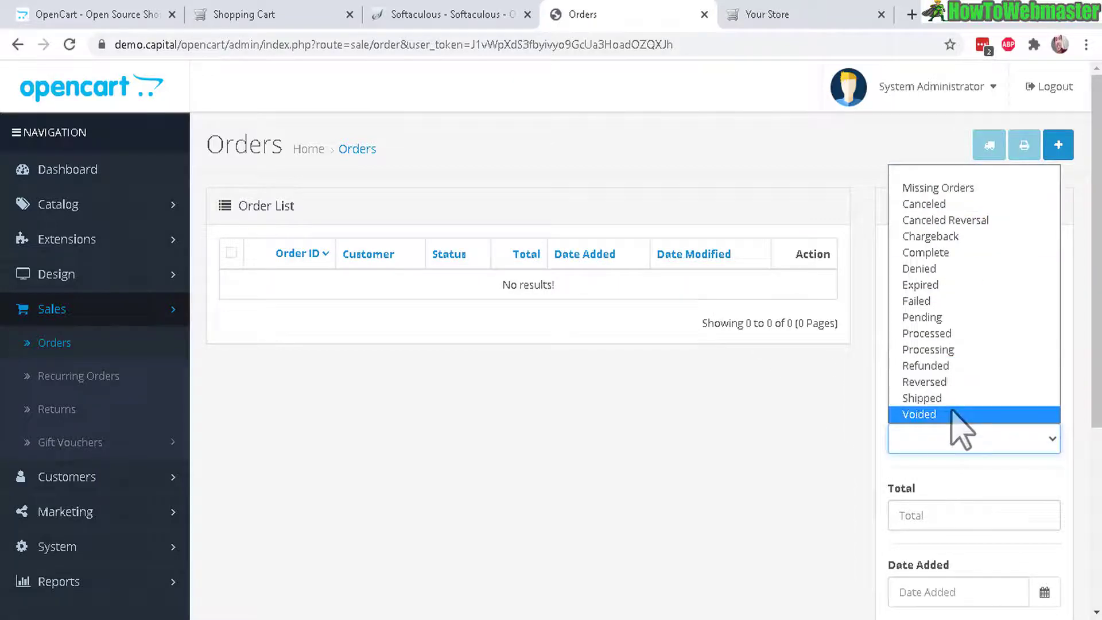
{"action": "key", "text": "Up"}
{"action": "key", "text": "Up"}
{"action": "key", "text": "Up"}
{"action": "key", "text": "Up"}
{"action": "key", "text": "Up"}
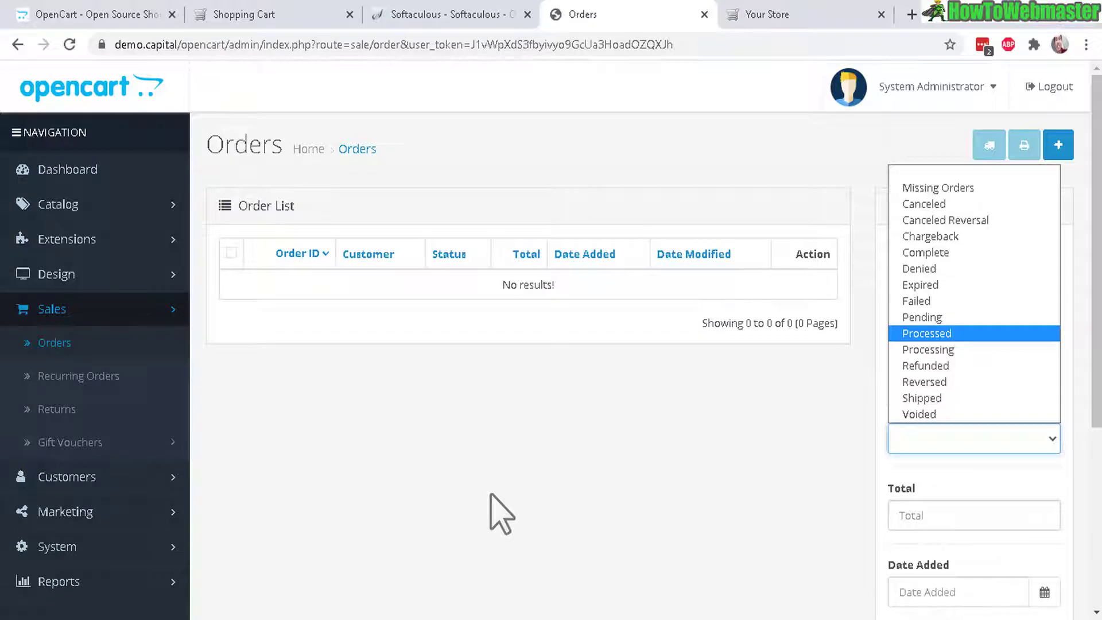
{"action": "key", "text": "Up"}
{"action": "key", "text": "Up"}
{"action": "key", "text": "Up"}
{"action": "key", "text": "Up"}
{"action": "key", "text": "Up"}
{"action": "key", "text": "Up"}
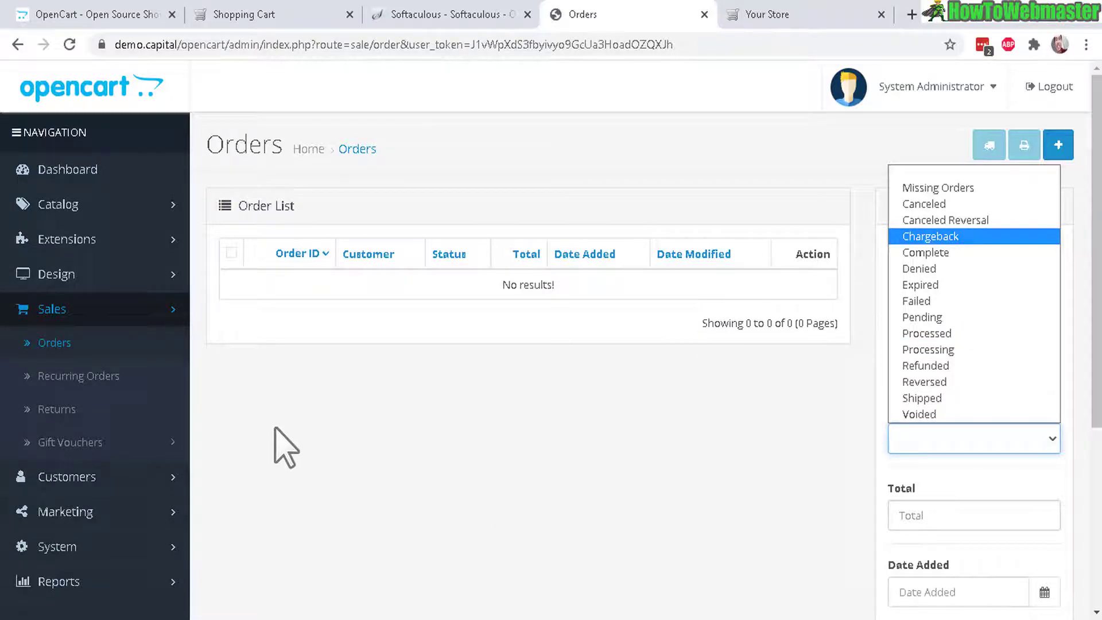
{"action": "left_click", "coordinate": [132, 481]}
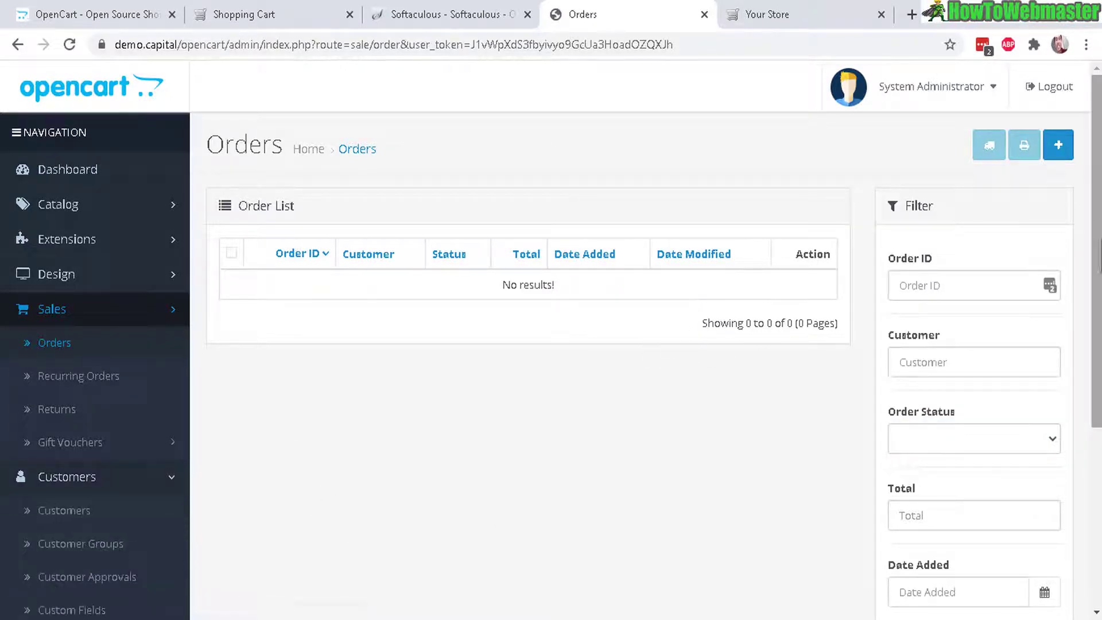
Open Marketing > Marketing to show the empty Marketing Tracking campaign list.
{"action": "scroll", "coordinate": [207, 201], "scroll_direction": "down", "scroll_amount": 5}
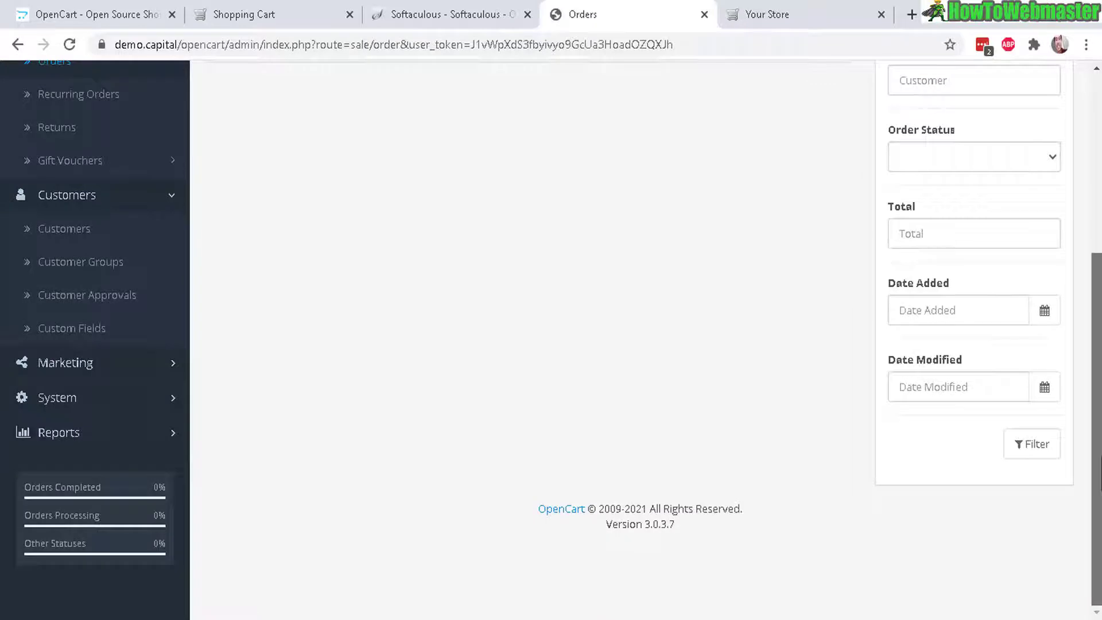
{"action": "left_click", "coordinate": [64, 364]}
{"action": "left_click", "coordinate": [71, 396]}
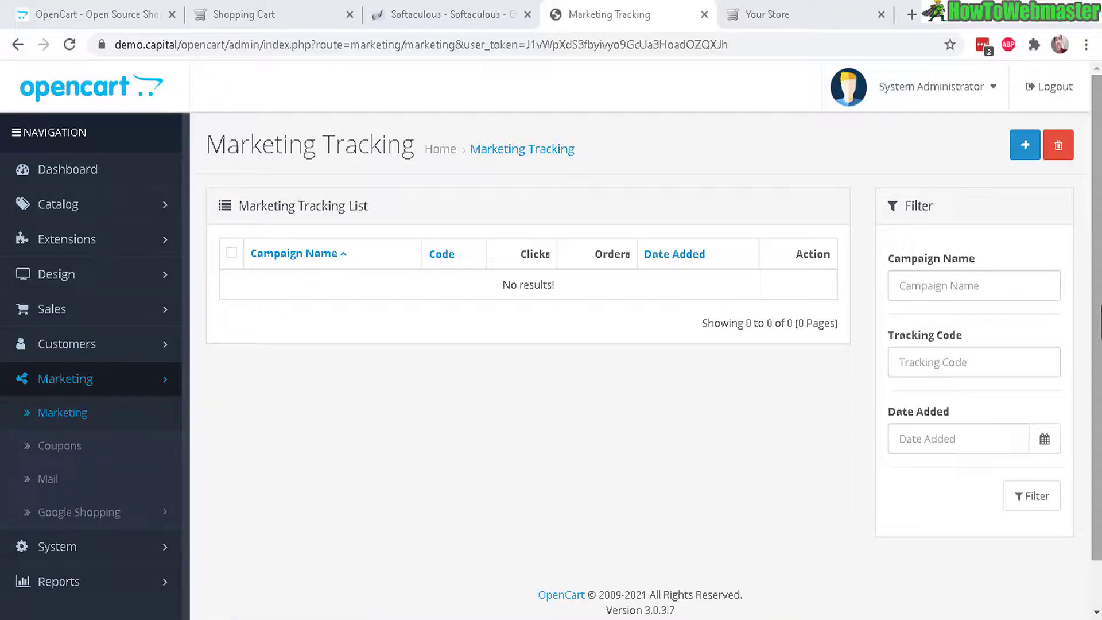
{"action": "scroll", "coordinate": [490, 462], "scroll_direction": "down", "scroll_amount": 1}
{"action": "left_click", "coordinate": [92, 496]}
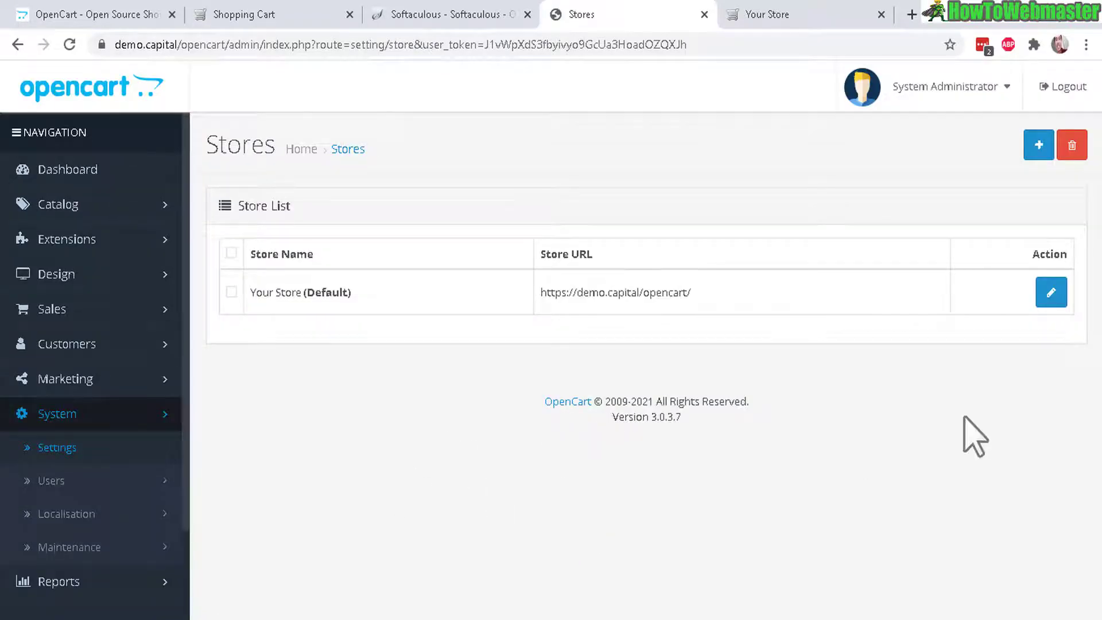
Edit the default store's settings and review its Store tab: name 'Your Store', owner, address, contact fields.
{"action": "left_click", "coordinate": [1052, 292]}
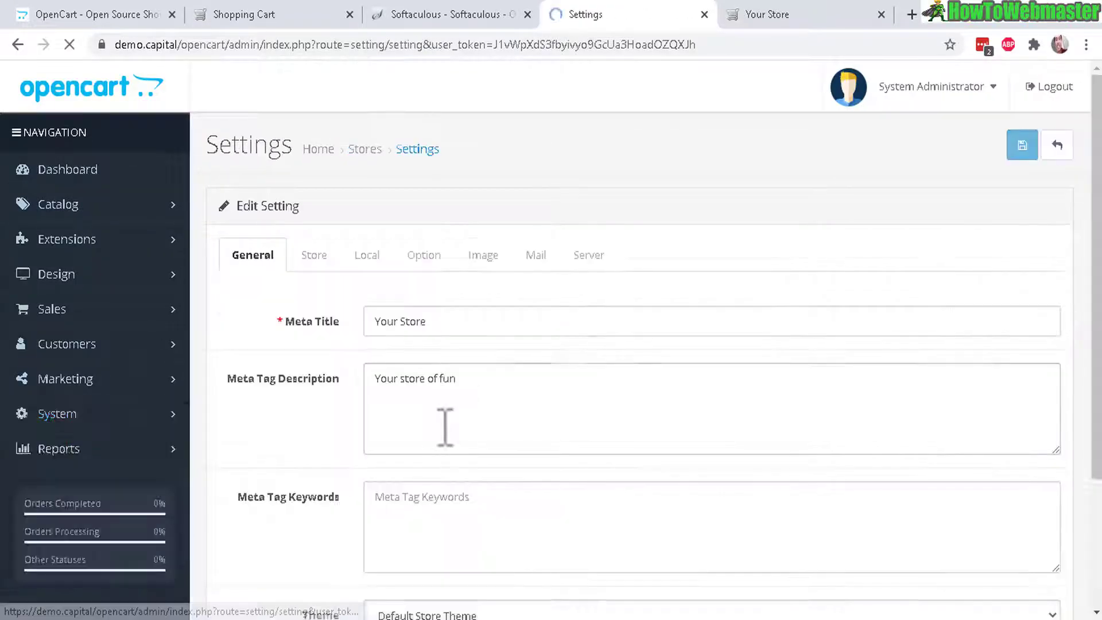
{"action": "left_click_drag", "start_coordinate": [1094, 233], "coordinate": [1098, 313]}
{"action": "scroll", "coordinate": [310, 172], "scroll_direction": "up", "scroll_amount": 1}
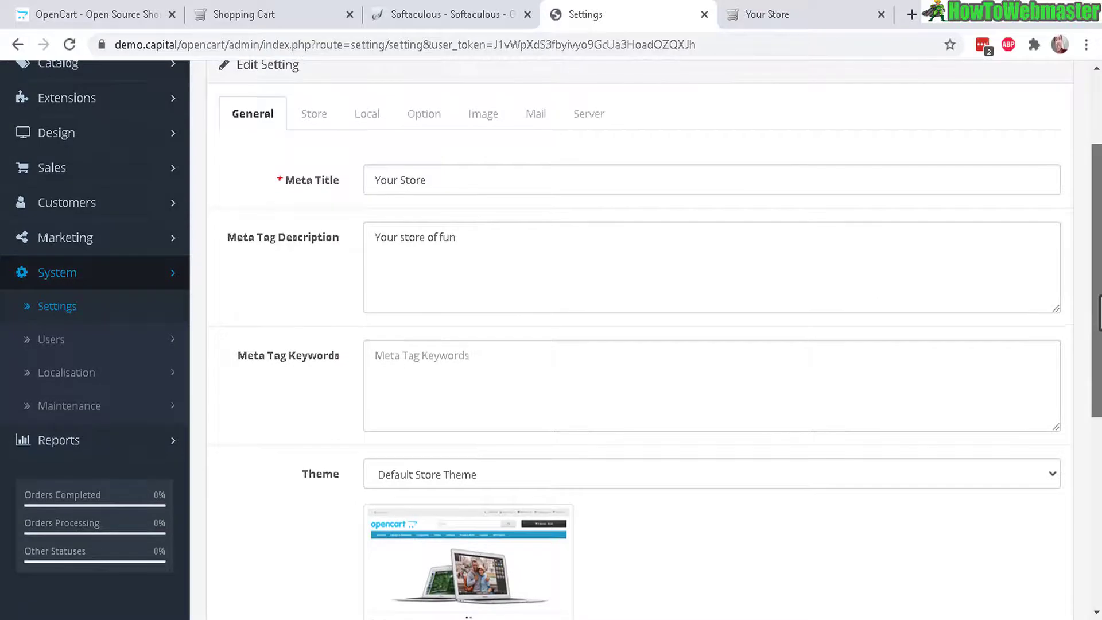
{"action": "left_click", "coordinate": [312, 114]}
{"action": "left_click_drag", "start_coordinate": [380, 186], "coordinate": [620, 202]}
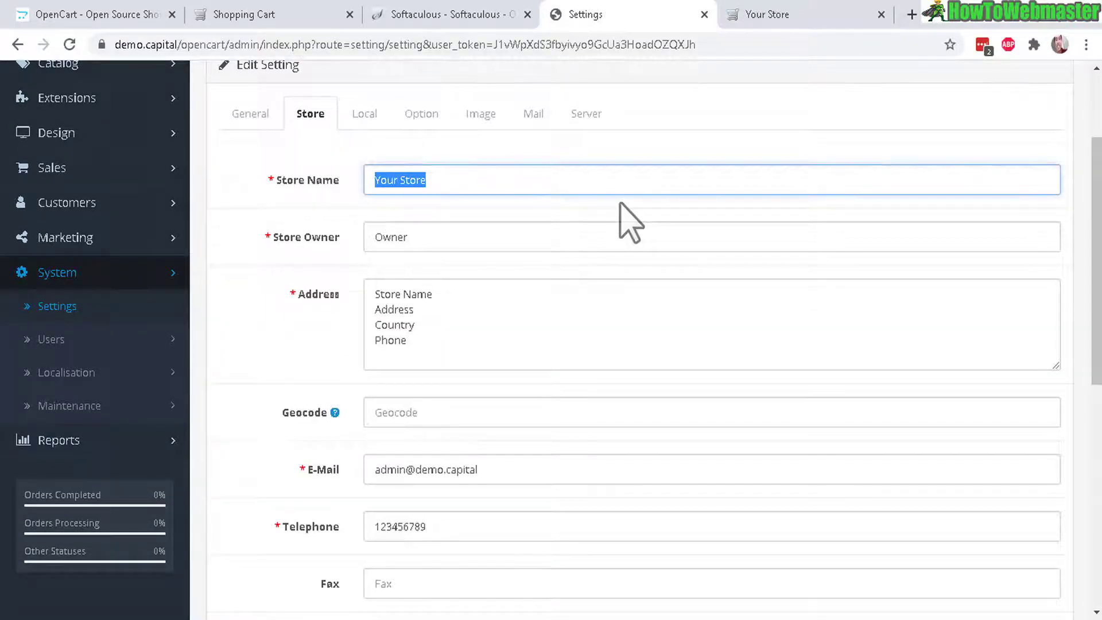
{"action": "left_click_drag", "start_coordinate": [1095, 261], "coordinate": [1082, 600]}
{"action": "scroll", "coordinate": [1081, 600], "scroll_direction": "up", "scroll_amount": 15}
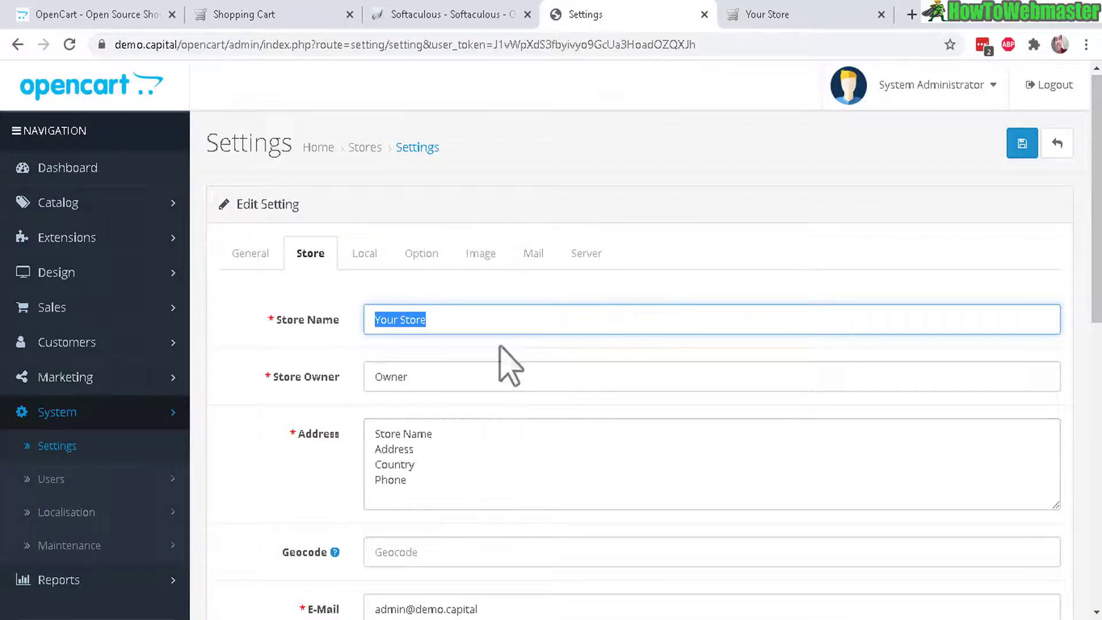
{"action": "left_click", "coordinate": [706, 273]}
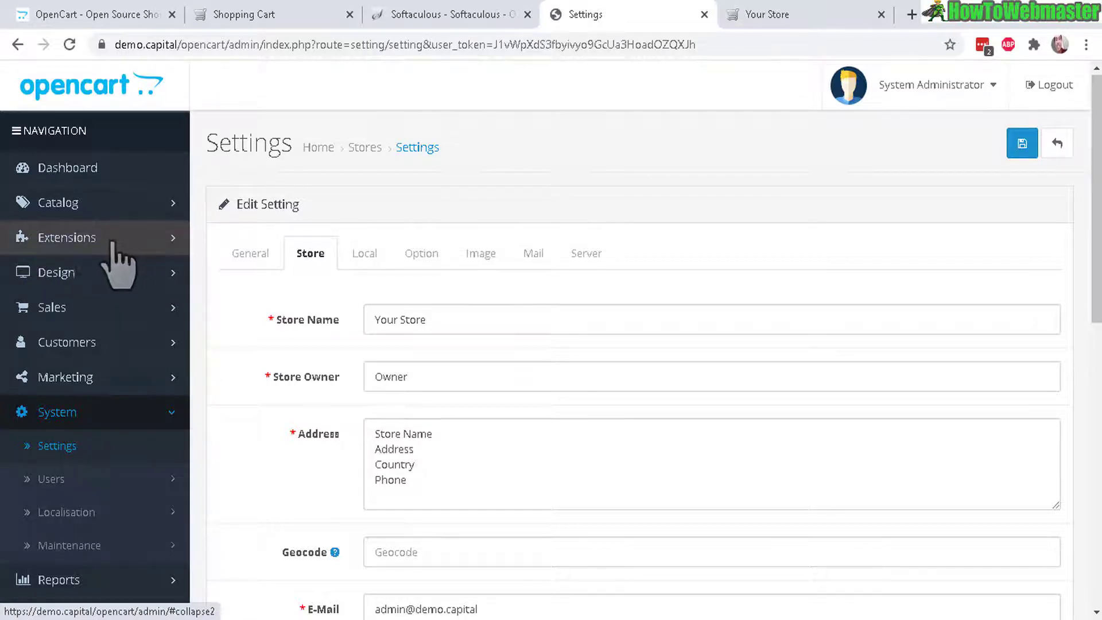
Open the Extensions > Extensions list showing entries like Google Shopping.
{"action": "left_click", "coordinate": [113, 241]}
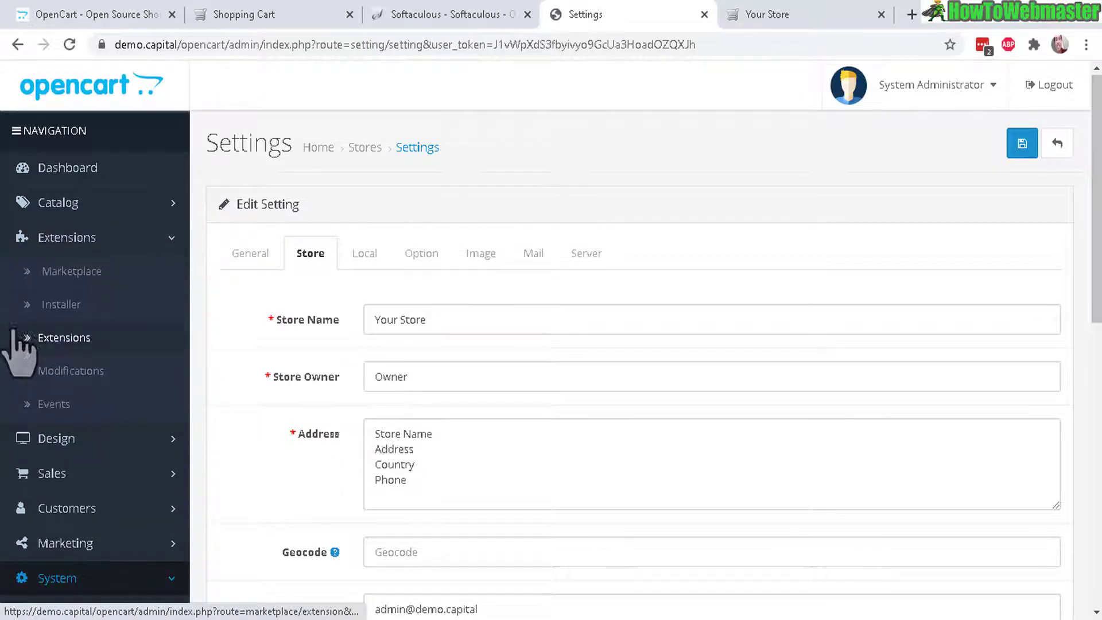
{"action": "left_click", "coordinate": [50, 338]}
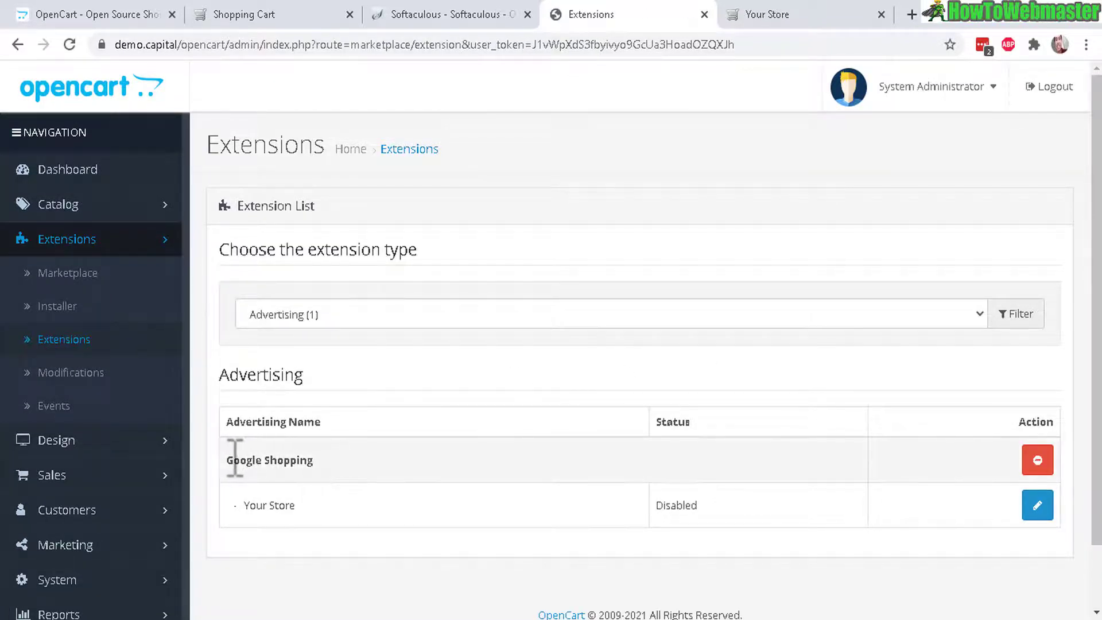
{"action": "left_click_drag", "start_coordinate": [235, 457], "coordinate": [373, 444]}
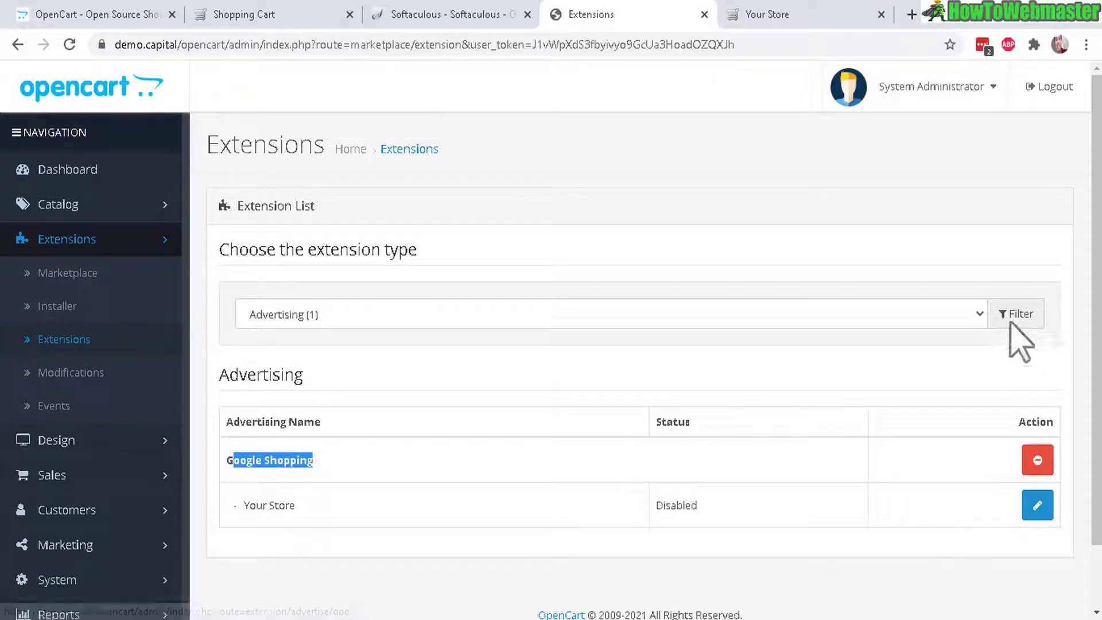
Filter to Payments, install PayPal Commerce Platform, and open its Edit PayPal settings.
{"action": "left_click", "coordinate": [975, 315]}
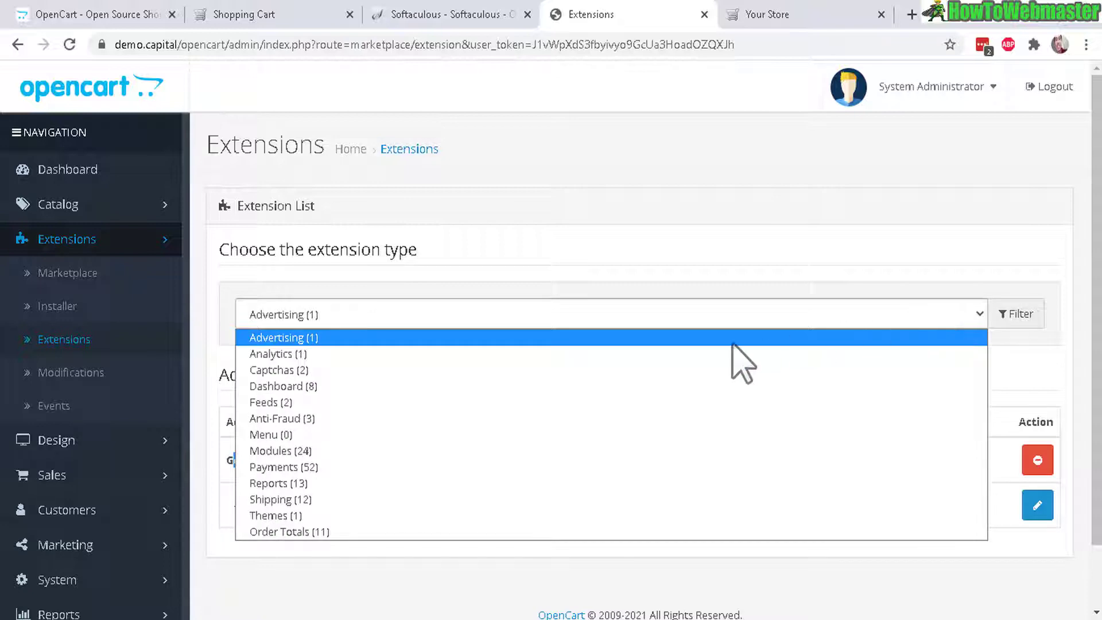
{"action": "left_click", "coordinate": [309, 470]}
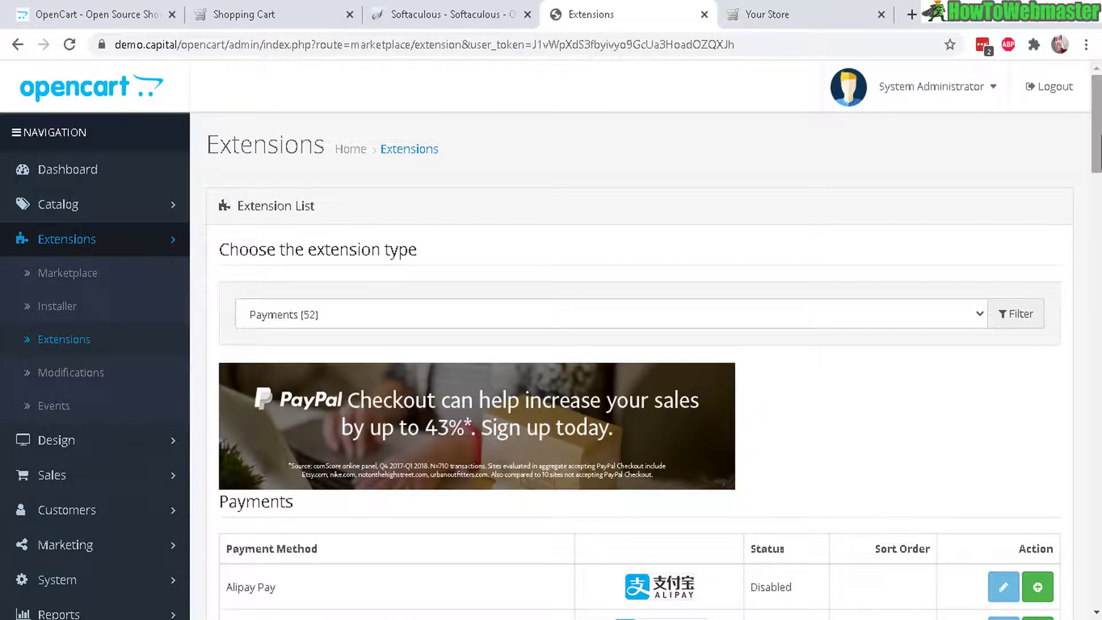
{"action": "scroll", "coordinate": [436, 190], "scroll_direction": "down", "scroll_amount": 7}
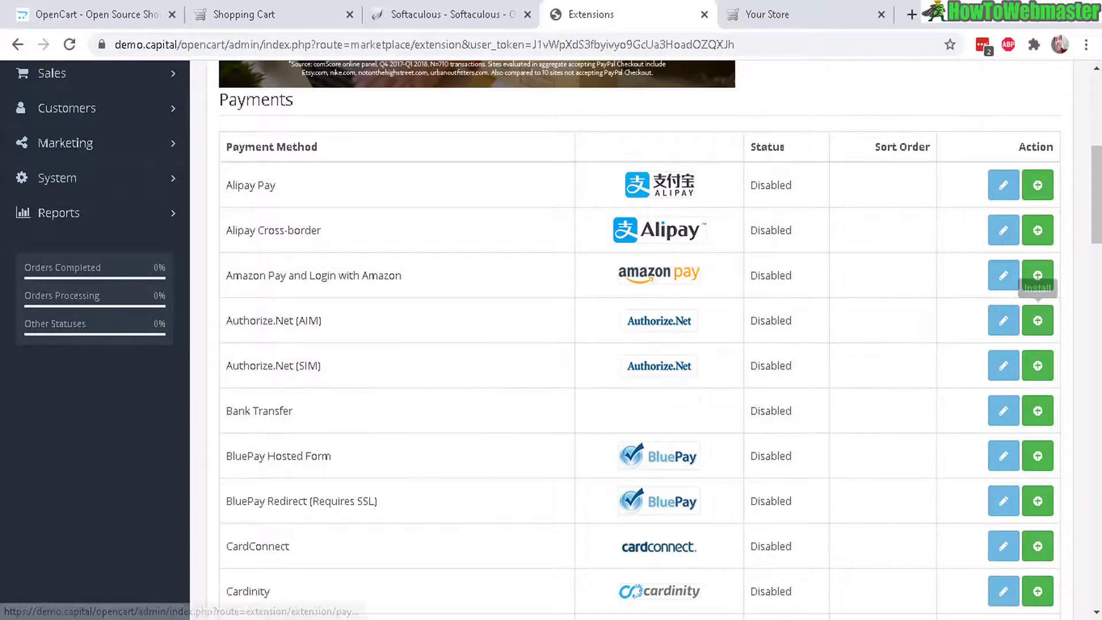
{"action": "scroll", "coordinate": [824, 407], "scroll_direction": "down", "scroll_amount": 20}
{"action": "scroll", "coordinate": [640, 339], "scroll_direction": "down", "scroll_amount": 3}
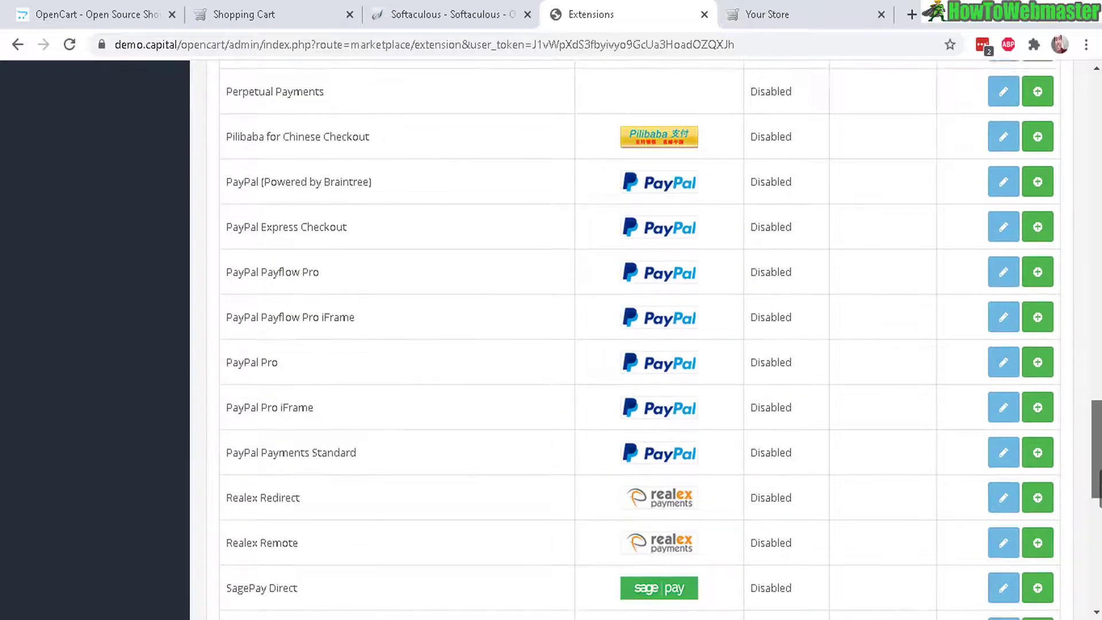
{"action": "scroll", "coordinate": [640, 339], "scroll_direction": "up", "scroll_amount": 2}
{"action": "scroll", "coordinate": [640, 338], "scroll_direction": "up", "scroll_amount": 1}
{"action": "scroll", "coordinate": [640, 339], "scroll_direction": "up", "scroll_amount": 2}
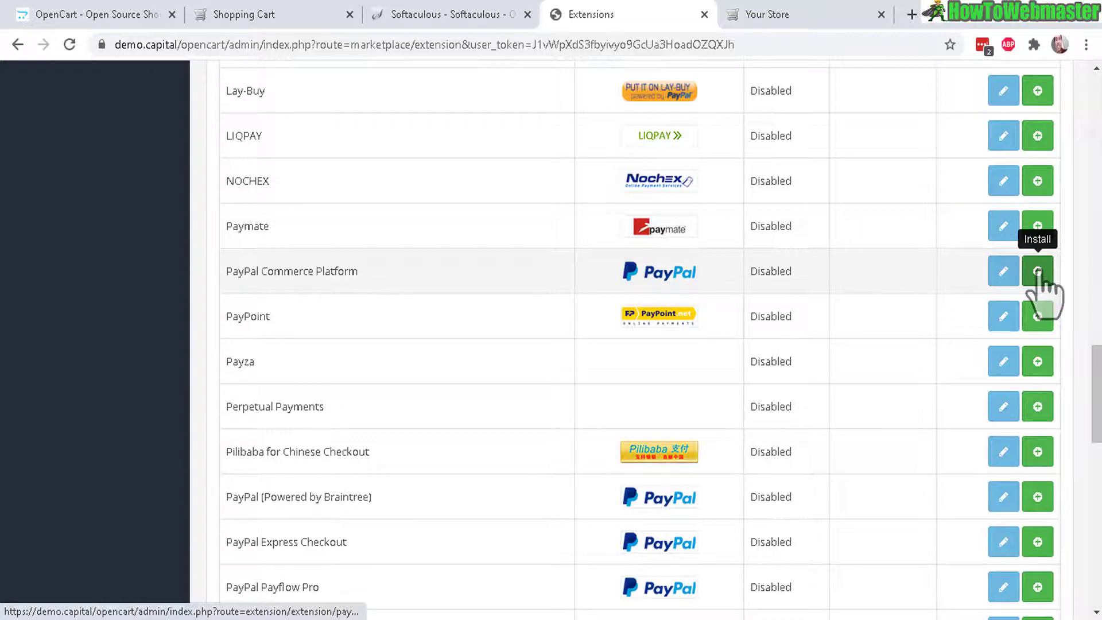
{"action": "left_click", "coordinate": [1037, 272]}
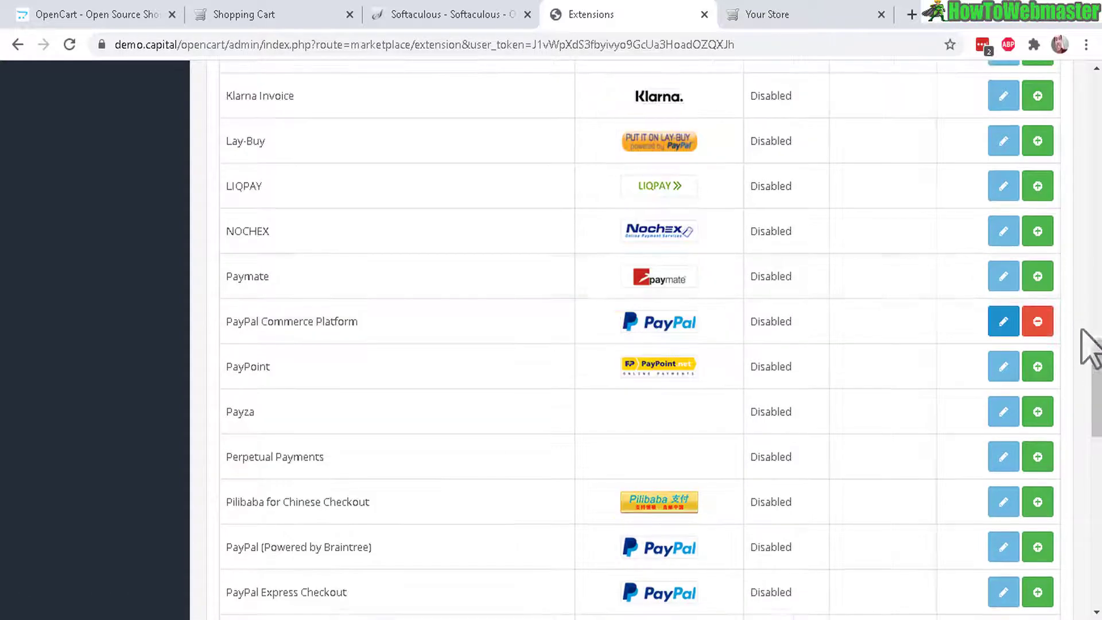
{"action": "left_click", "coordinate": [1003, 322]}
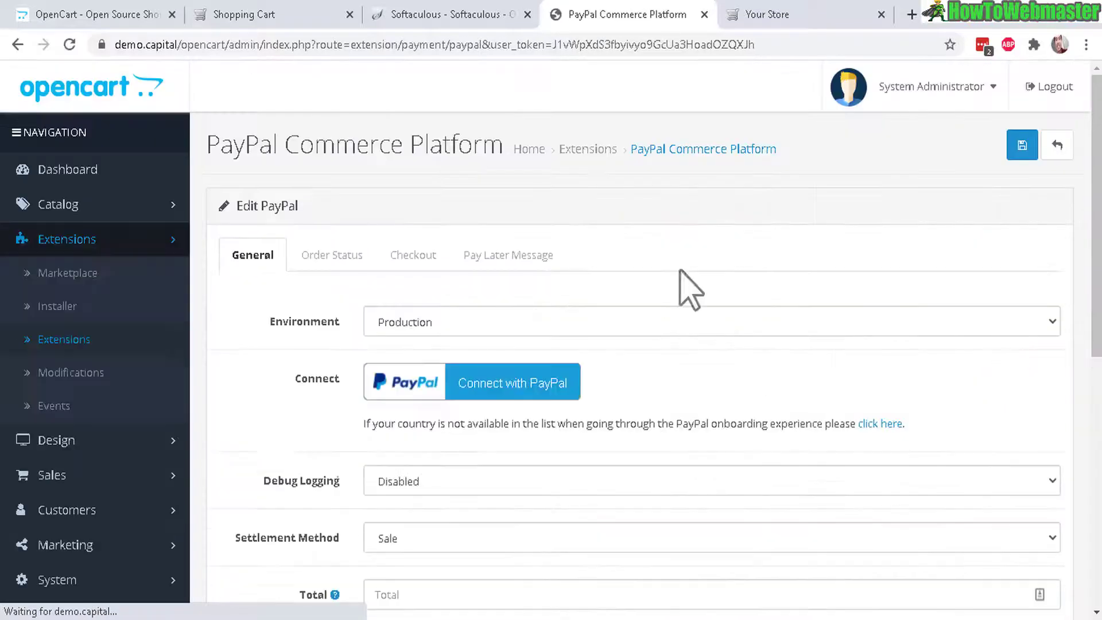
Start Connect with PayPal, close the popup without linking an account, and return to Extensions.
{"action": "scroll", "coordinate": [464, 255], "scroll_direction": "down", "scroll_amount": 3}
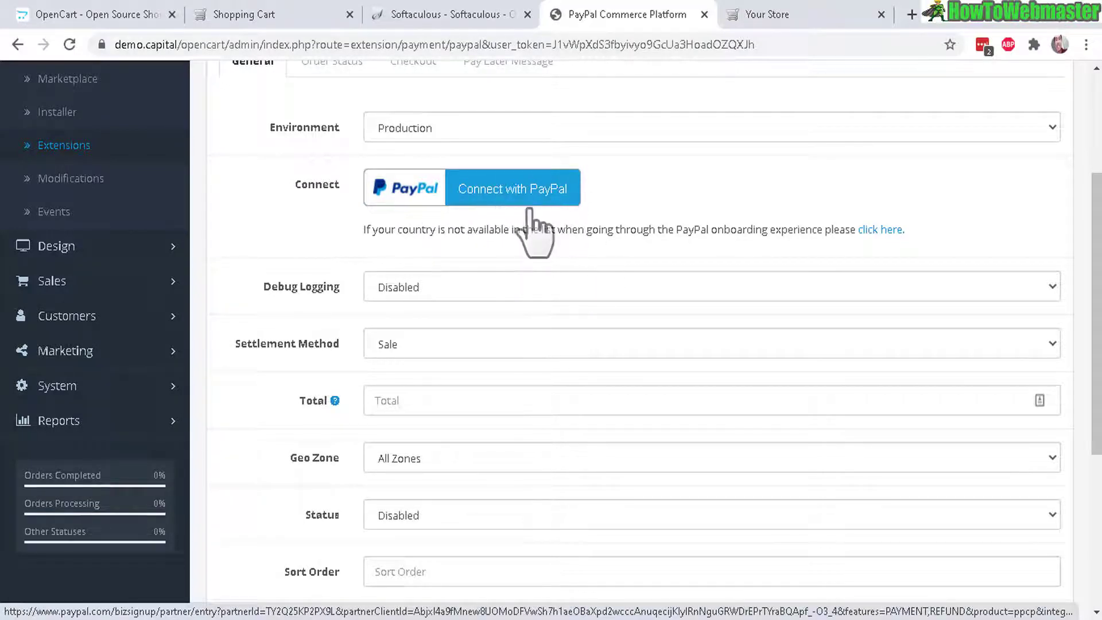
{"action": "scroll", "coordinate": [1081, 310], "scroll_direction": "up", "scroll_amount": 4}
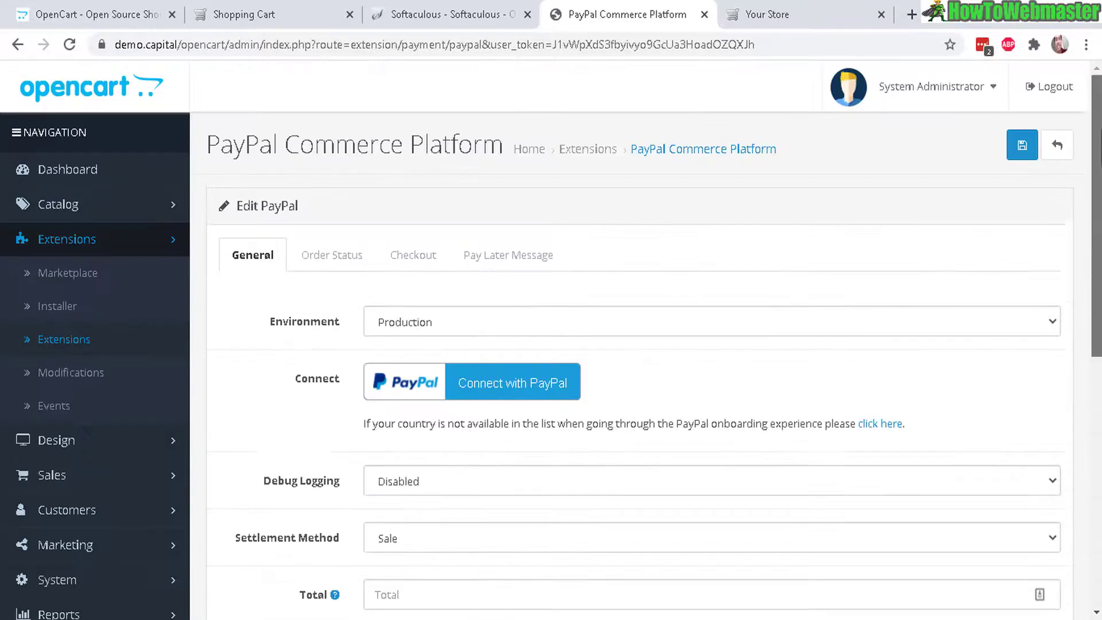
{"action": "left_click", "coordinate": [476, 387]}
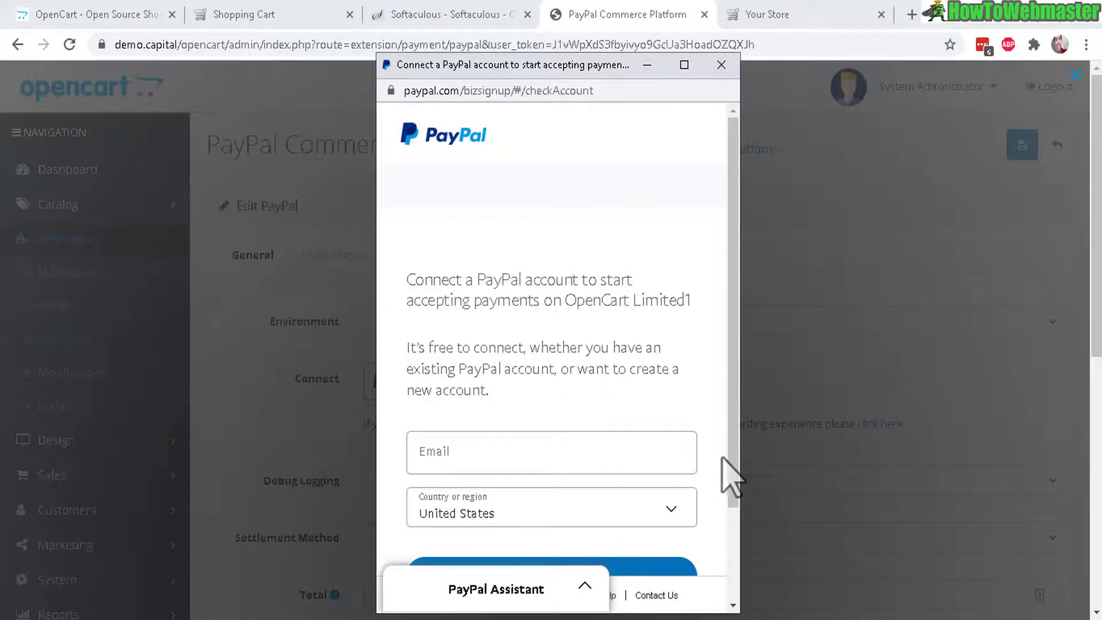
{"action": "left_click_drag", "start_coordinate": [731, 459], "coordinate": [731, 505]}
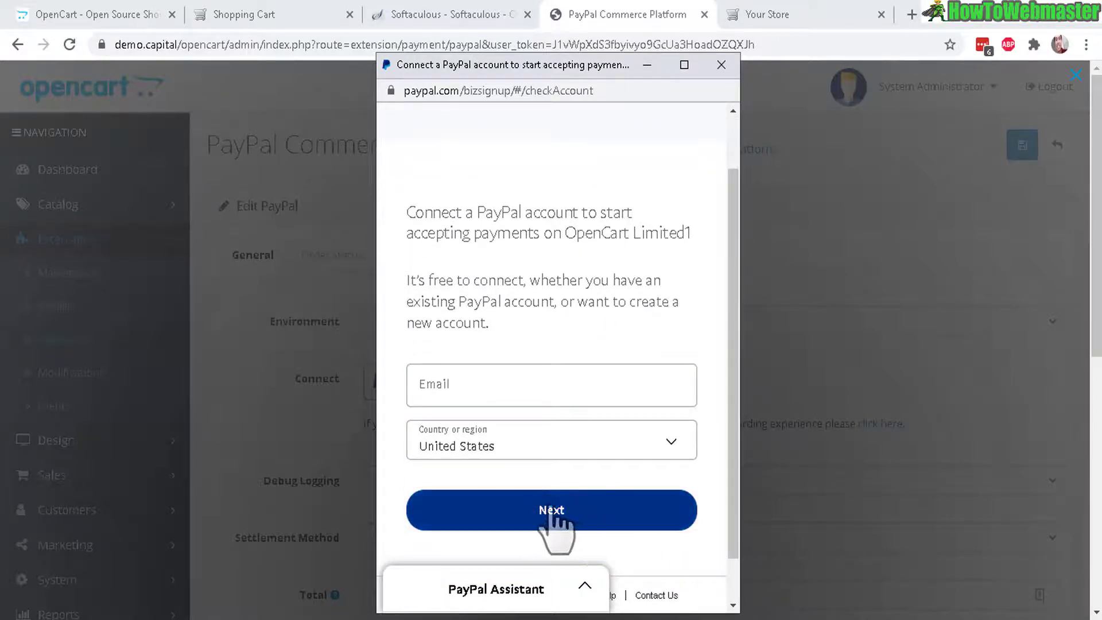
{"action": "left_click", "coordinate": [721, 65]}
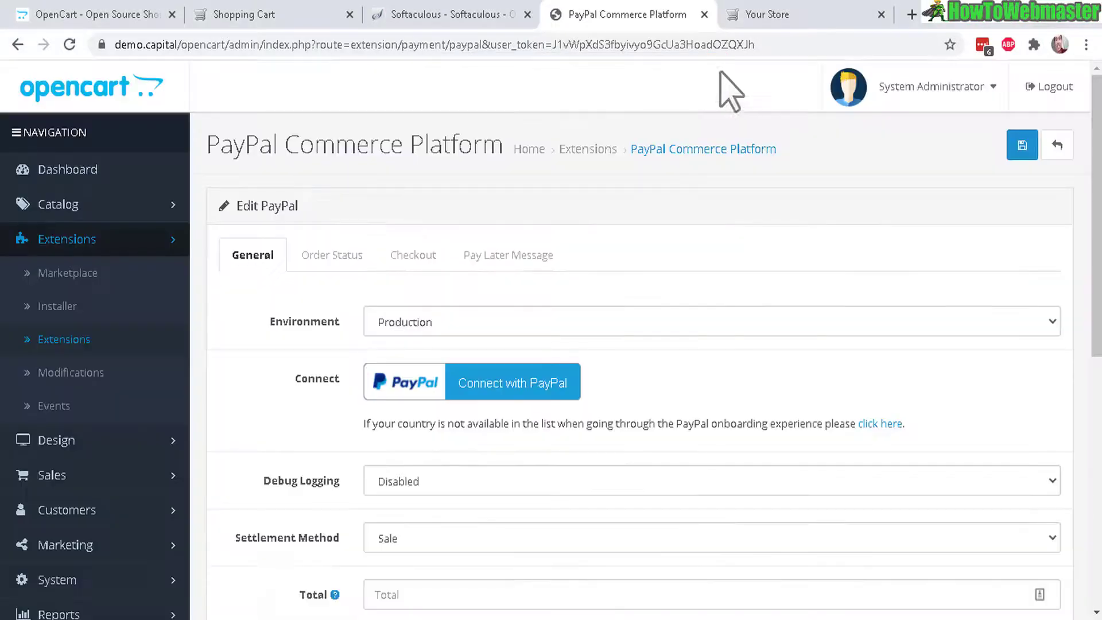
{"action": "mouse_move", "coordinate": [1096, 218]}
{"action": "left_mouse_down"}
{"action": "mouse_move", "coordinate": [1096, 253]}
{"action": "mouse_move", "coordinate": [1096, 225]}
{"action": "left_mouse_up"}
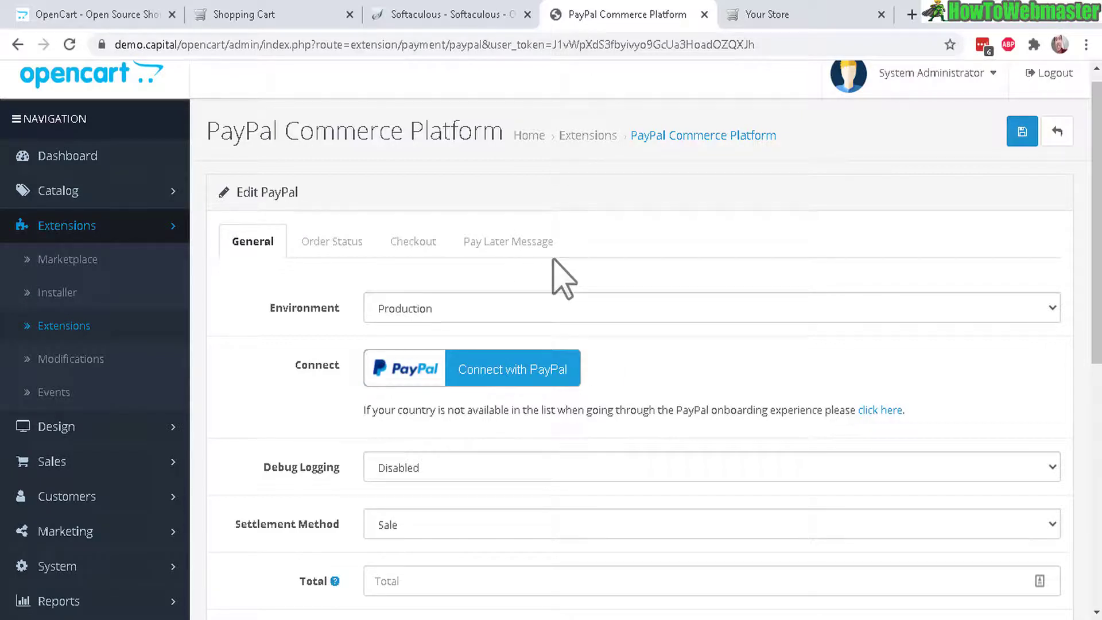
{"action": "left_click", "coordinate": [58, 332]}
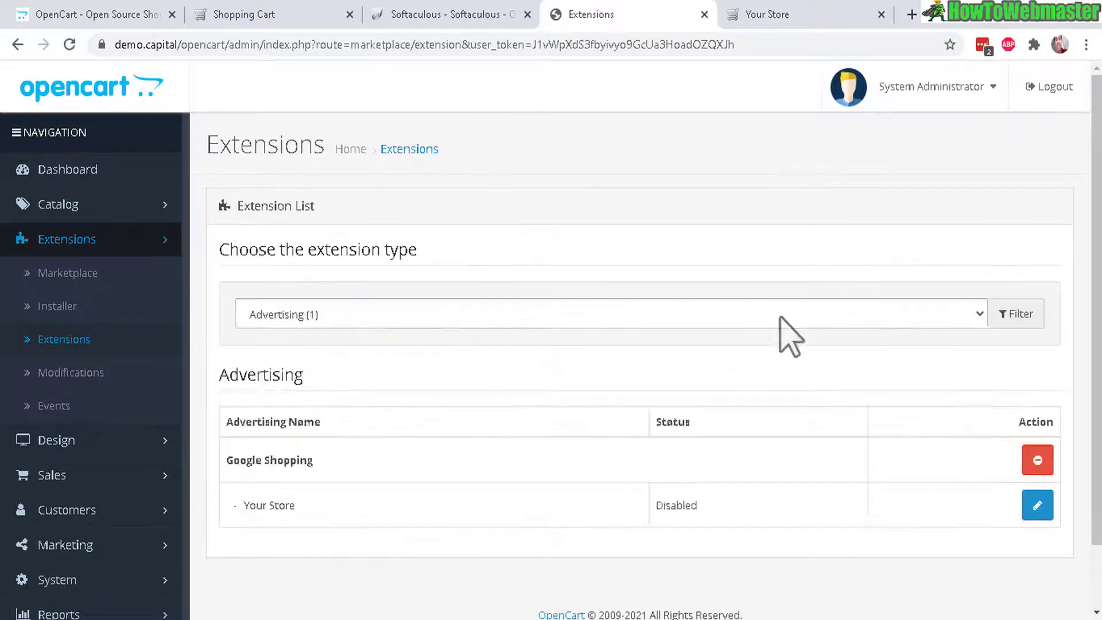
Filter extensions to Shipping (12) and scroll the table, where only Flat Rate is enabled.
{"action": "left_click", "coordinate": [780, 315]}
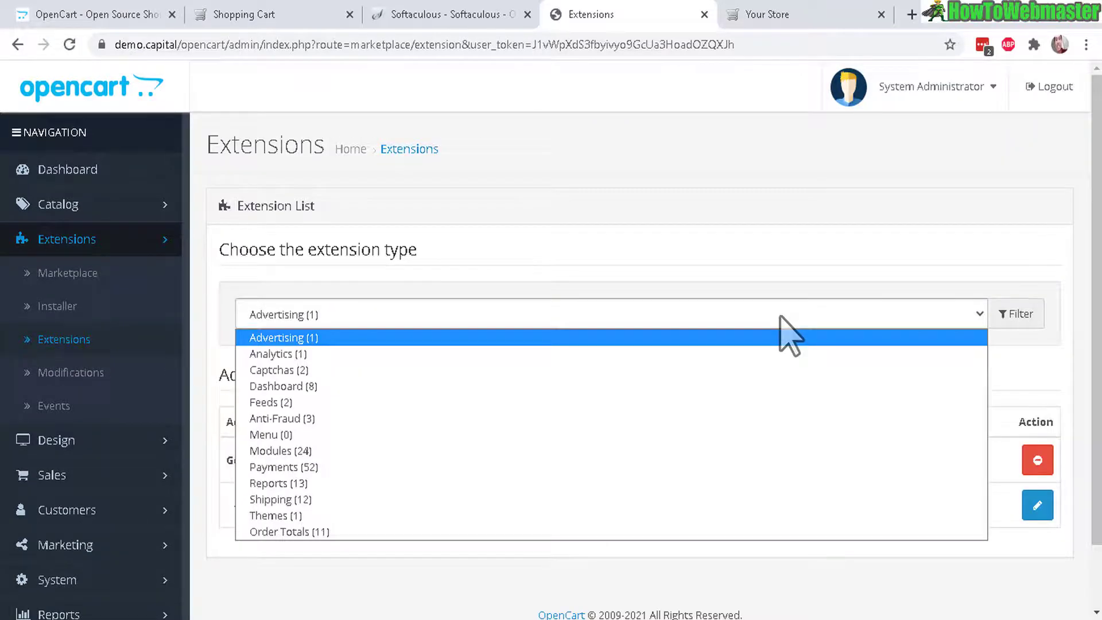
{"action": "left_click", "coordinate": [285, 500]}
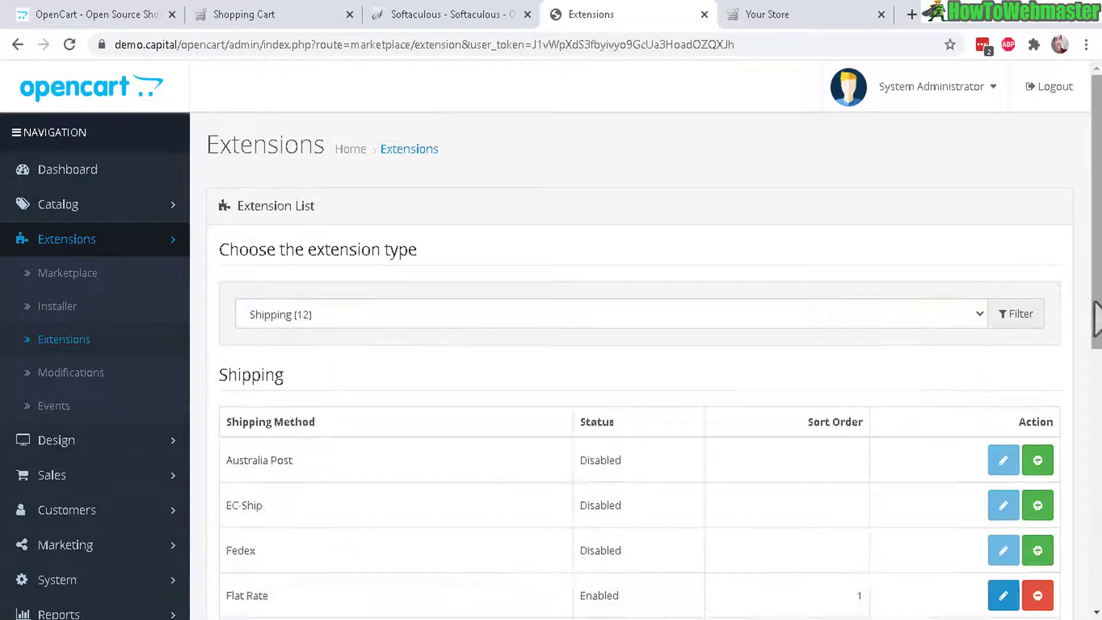
{"action": "scroll", "coordinate": [423, 344], "scroll_direction": "down", "scroll_amount": 5}
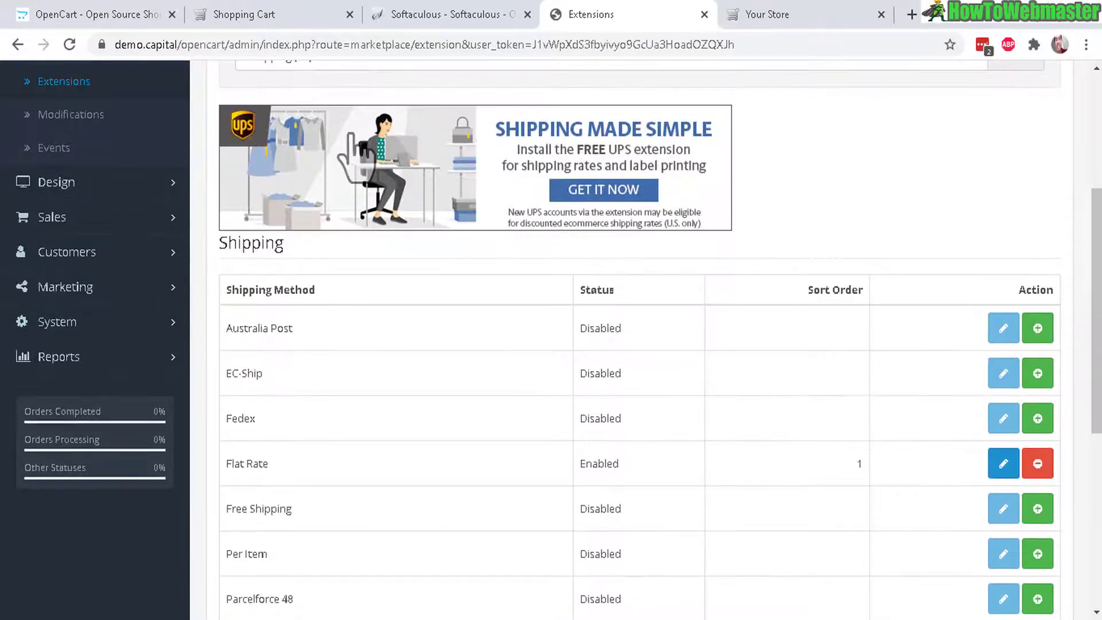
{"action": "left_click_drag", "start_coordinate": [1098, 355], "coordinate": [1099, 479]}
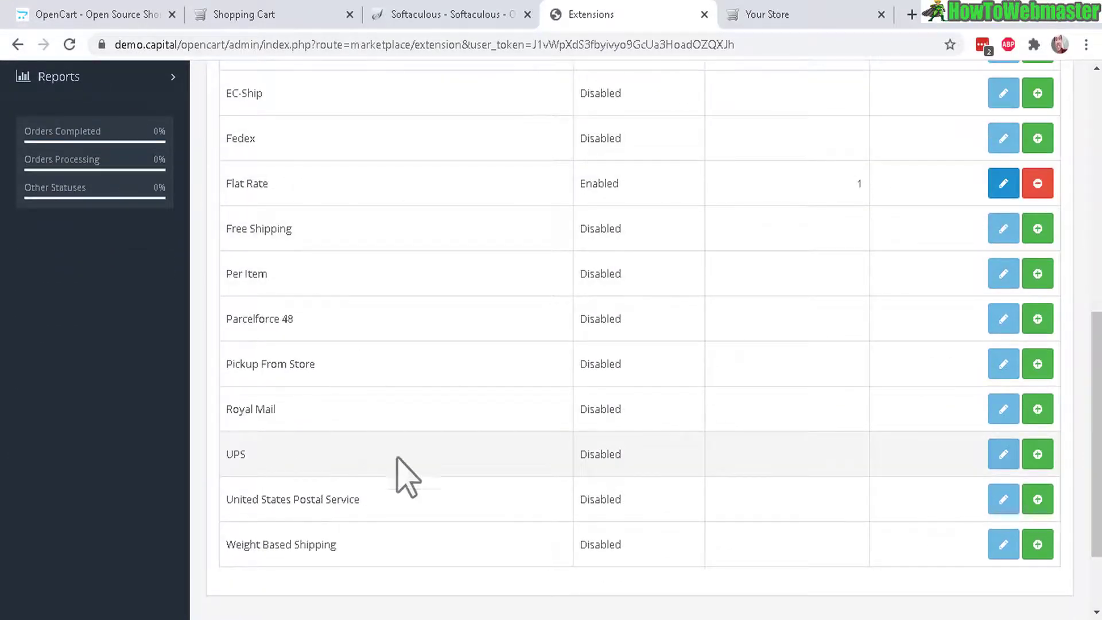
{"action": "scroll", "coordinate": [1003, 503], "scroll_direction": "up", "scroll_amount": 1}
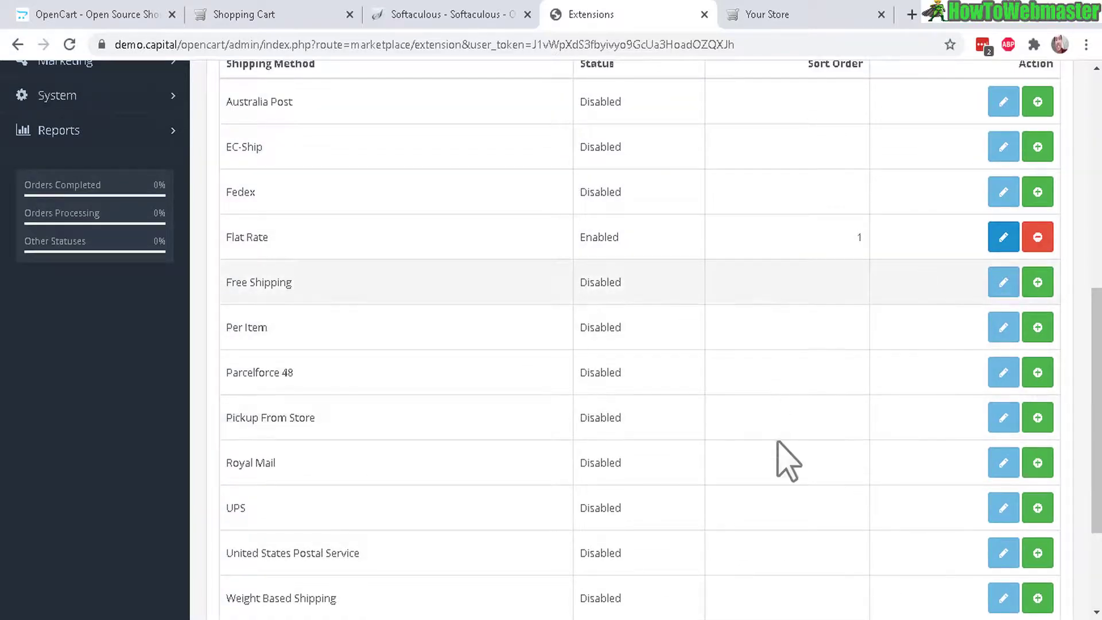
{"action": "left_click_drag", "start_coordinate": [1096, 410], "coordinate": [1099, 198]}
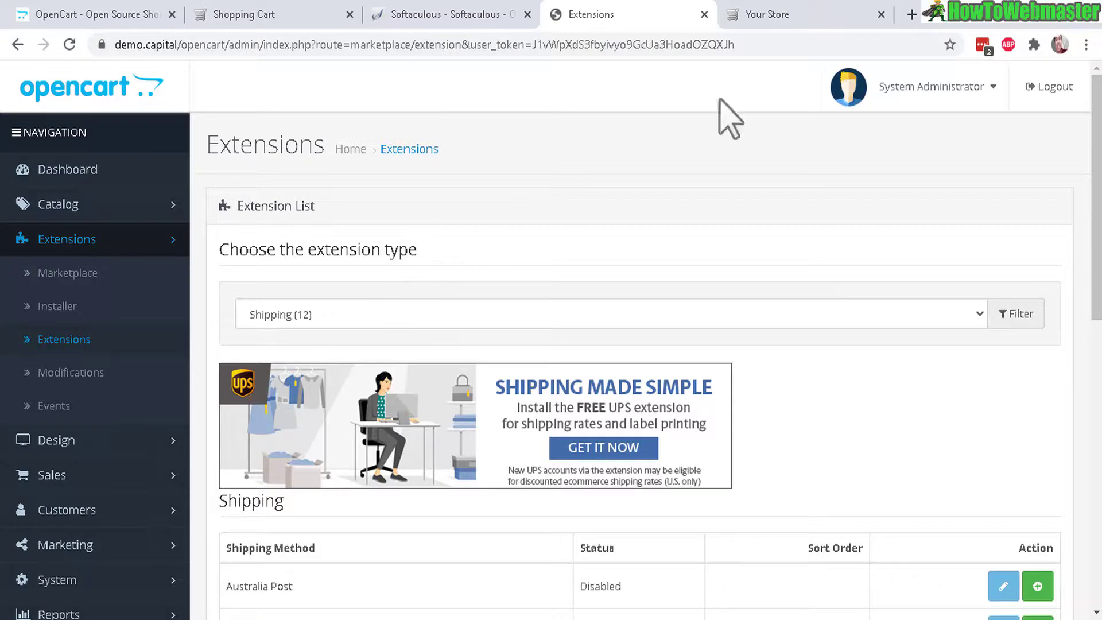
Switch to the Your Store storefront, glance at the Softaculous tab, then return to the storefront.
{"action": "left_click", "coordinate": [774, 17]}
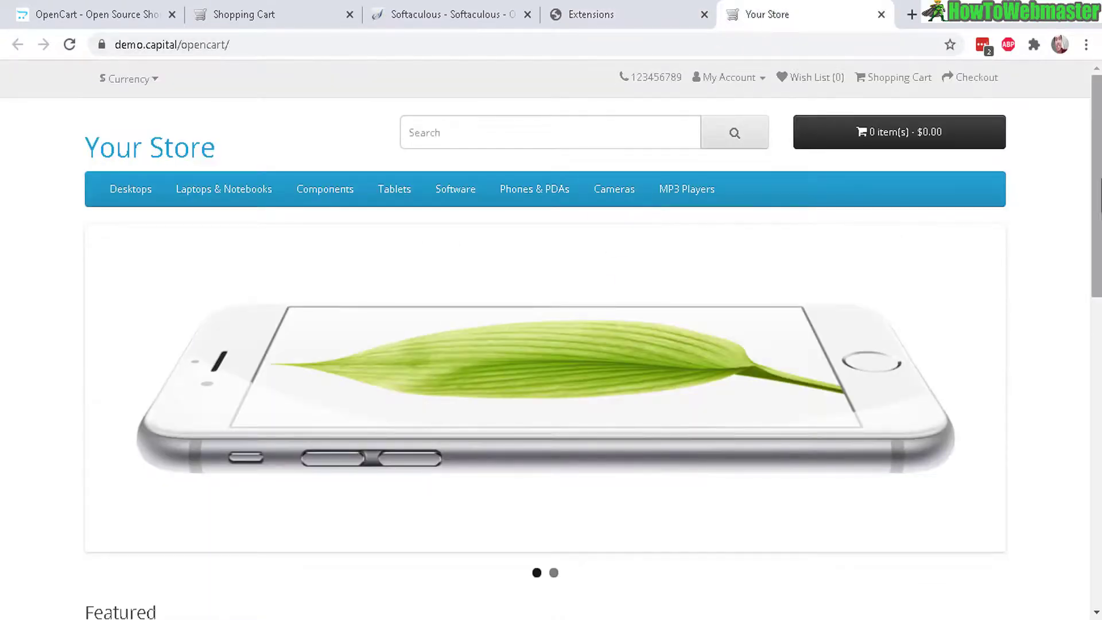
{"action": "mouse_move", "coordinate": [1097, 192]}
{"action": "left_mouse_down"}
{"action": "mouse_move", "coordinate": [1097, 505]}
{"action": "mouse_move", "coordinate": [1097, 193]}
{"action": "left_mouse_up"}
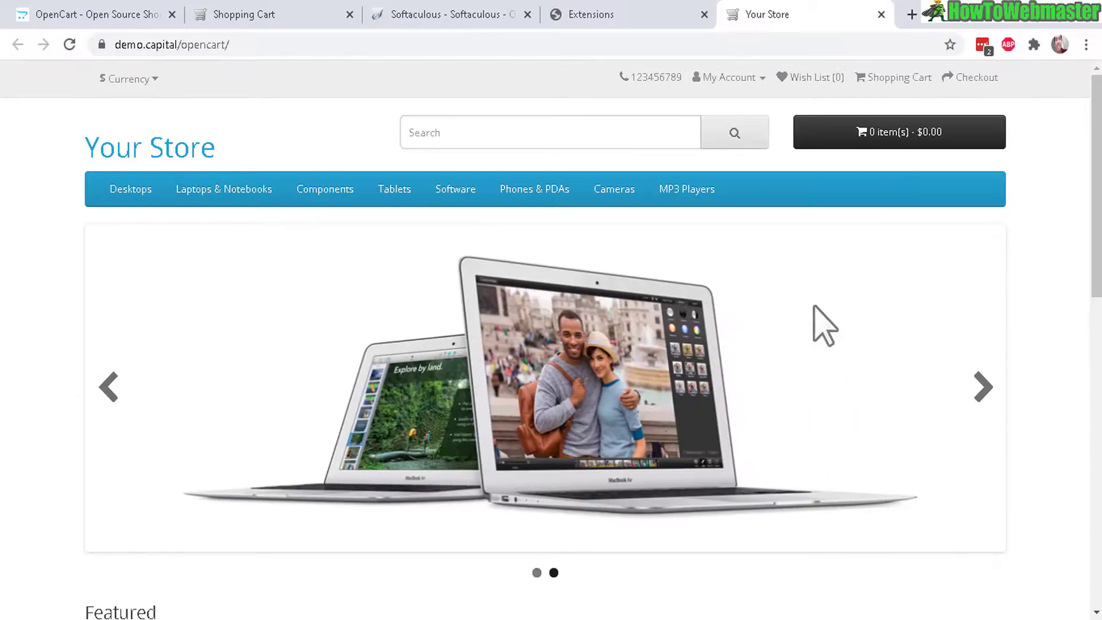
{"action": "left_click", "coordinate": [491, 12]}
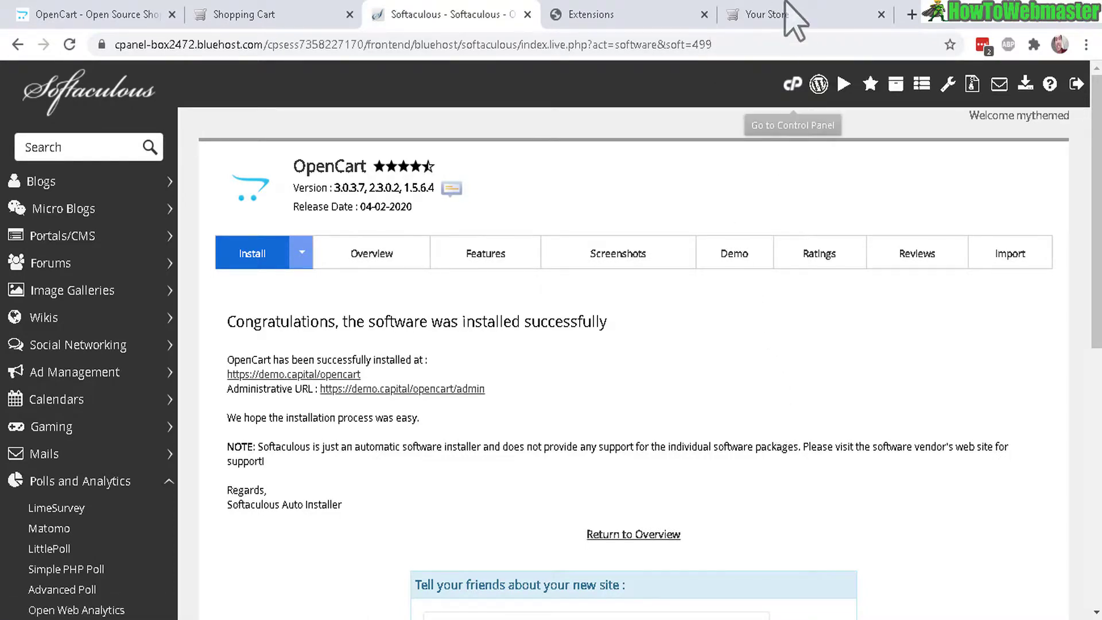
{"action": "left_click", "coordinate": [839, 18]}
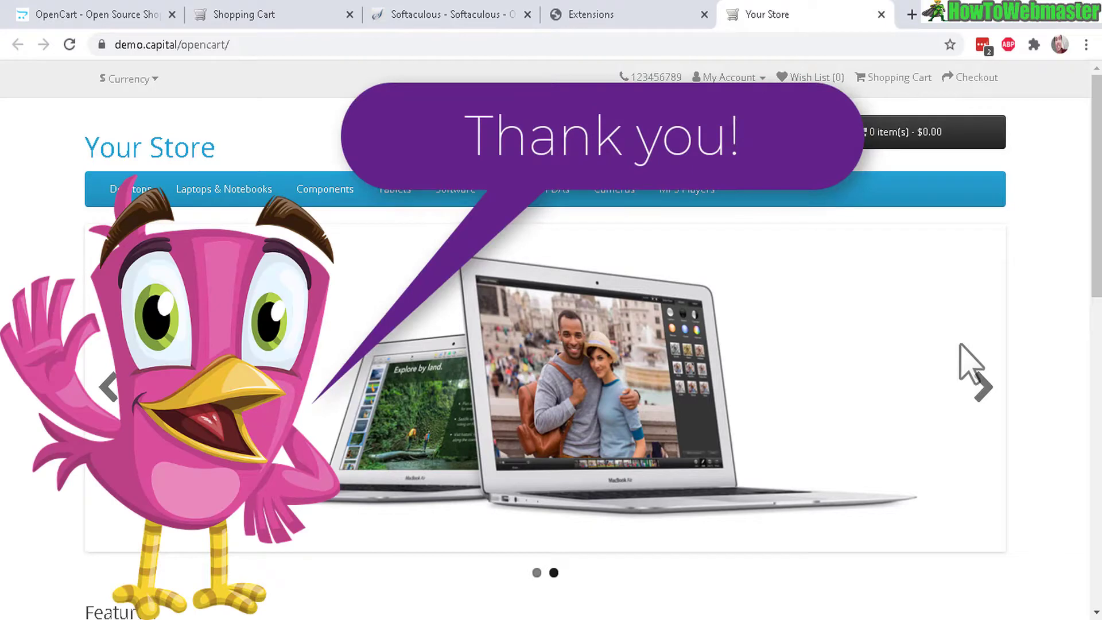